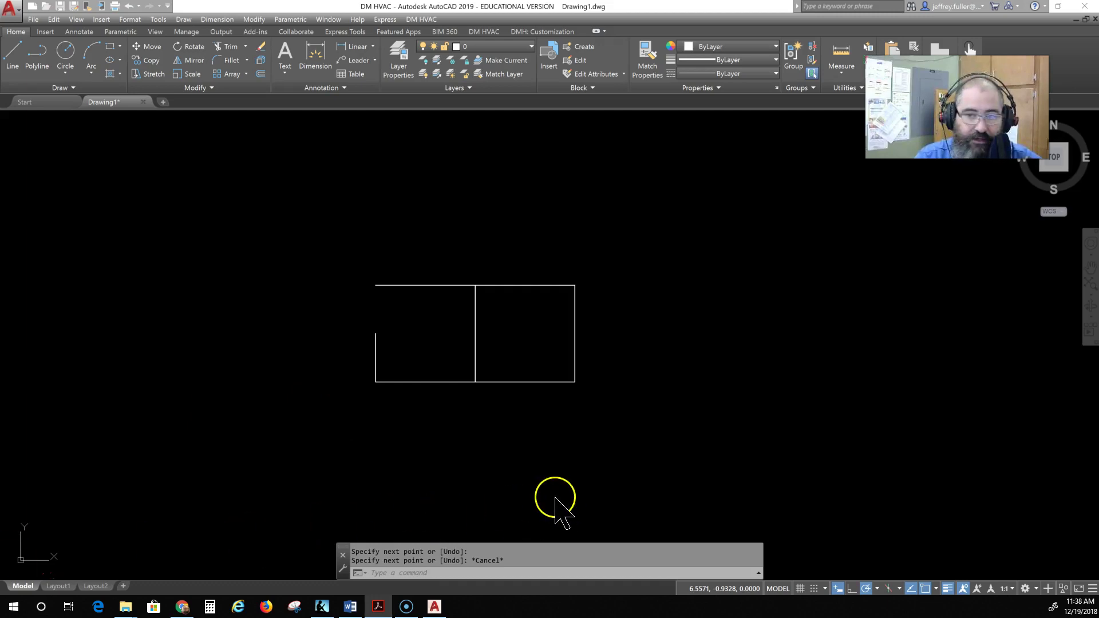
# Erase all the existing lines in the drawing and turn on the grid display
pyautogui.moveTo(594, 240); pyautogui.dragTo(337, 401)
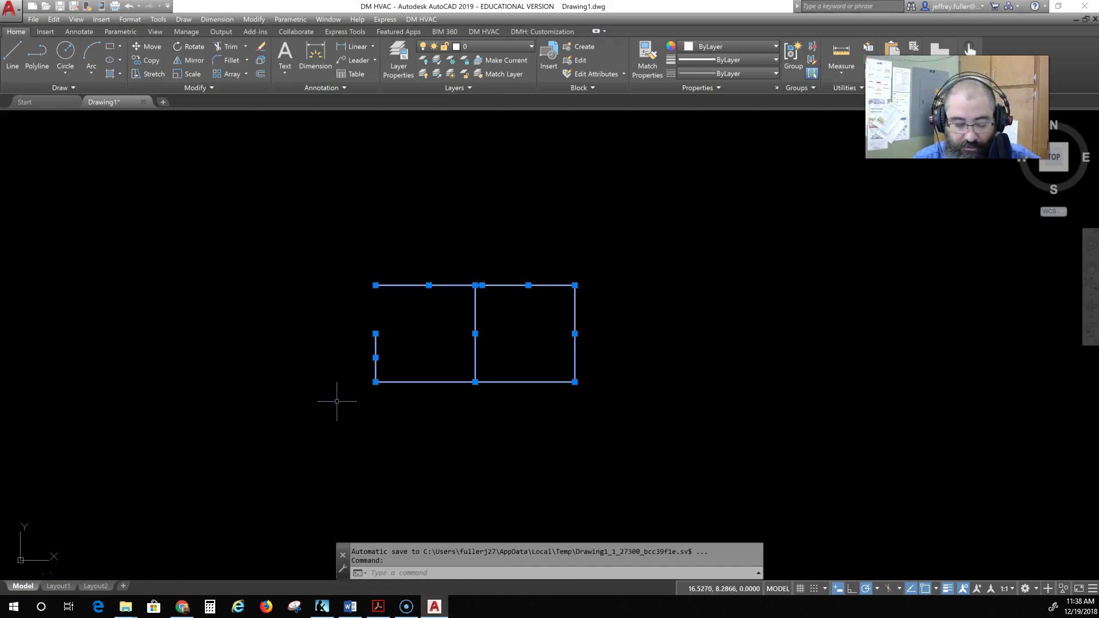
pyautogui.press('Delete')
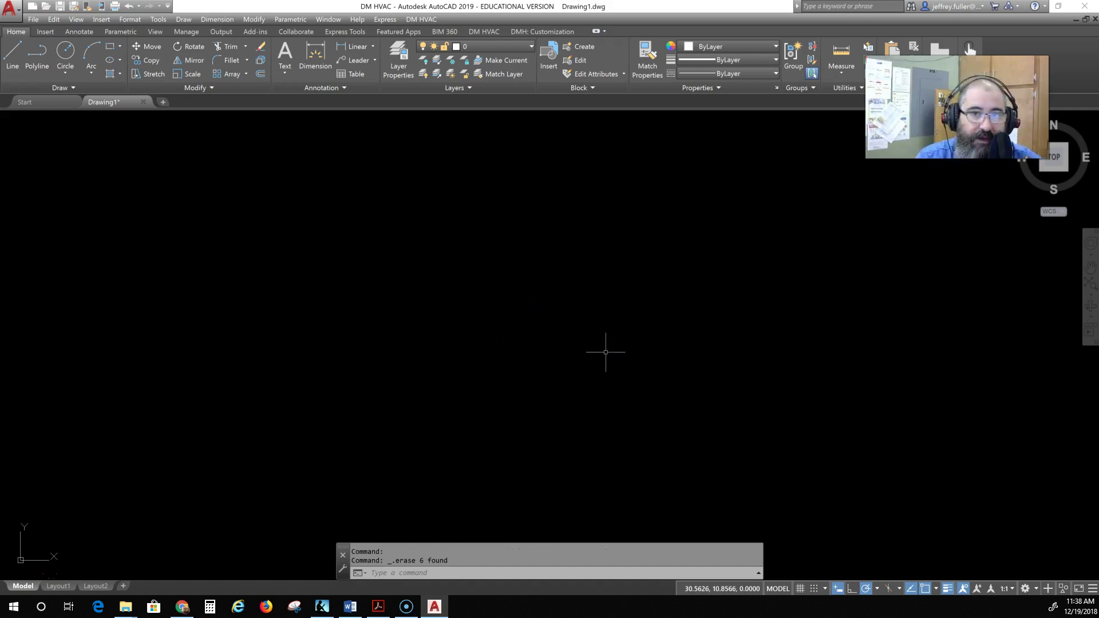
pyautogui.click(800, 589)
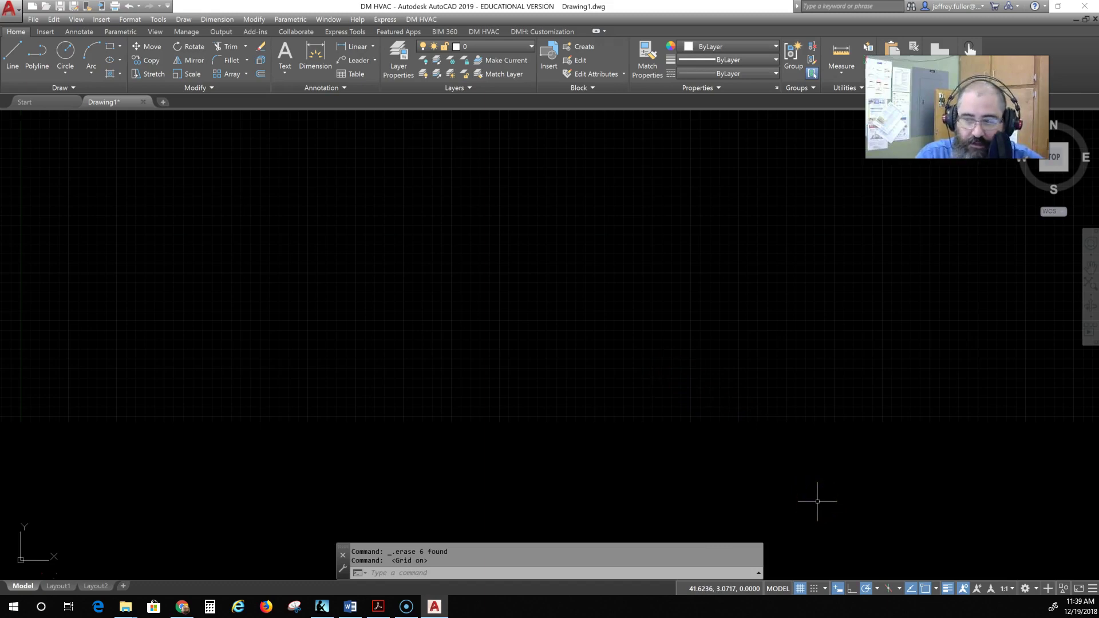
# Examine the snap spacing, grid spacing and snap type in the drafting settings, and accept them as they are
pyautogui.click(825, 589)
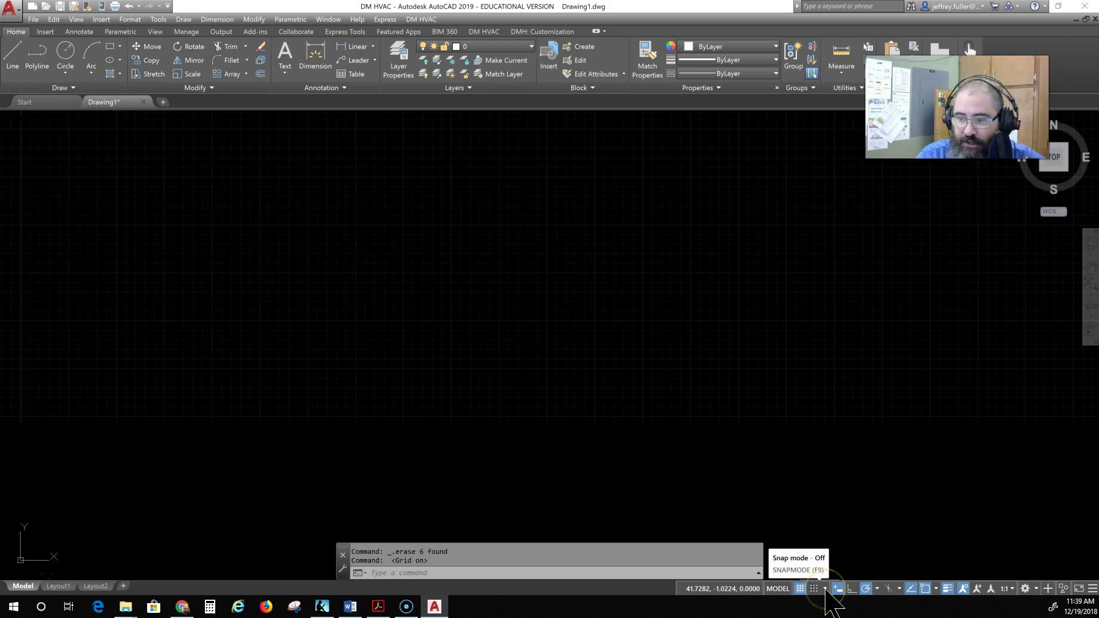
pyautogui.click(825, 589)
pyautogui.click(788, 574)
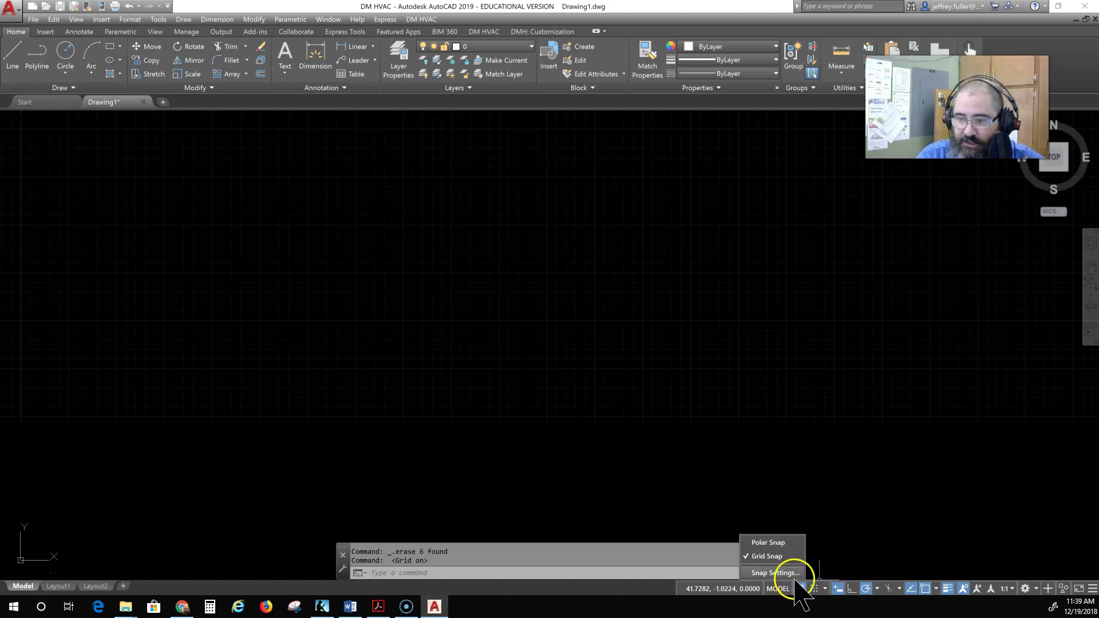
pyautogui.click(782, 574)
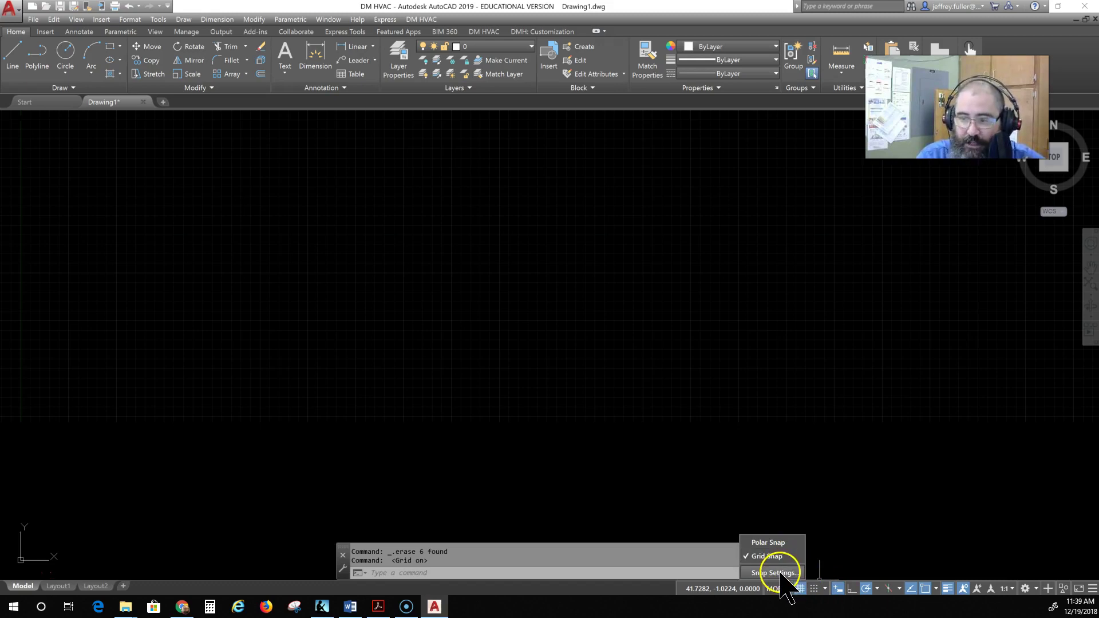
pyautogui.click(774, 573)
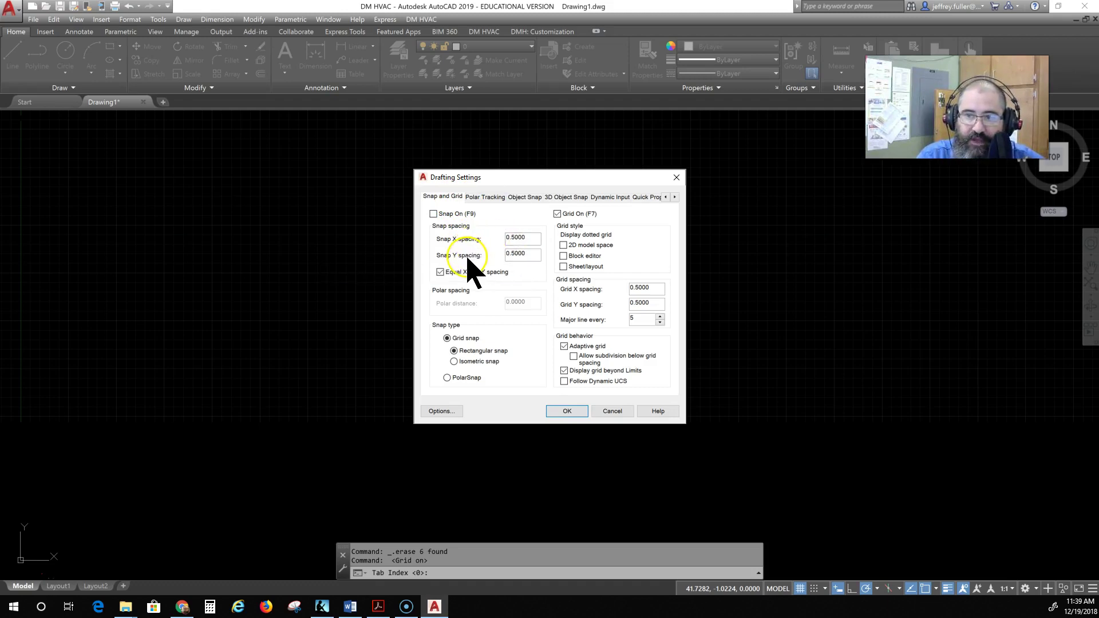
pyautogui.click(529, 267)
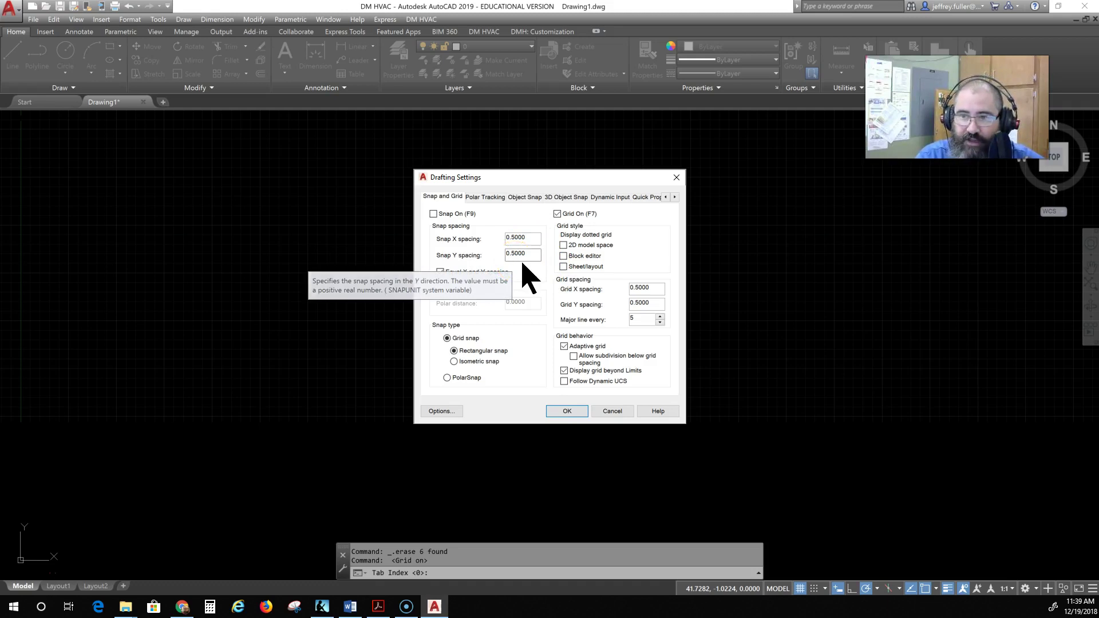
pyautogui.click(530, 260)
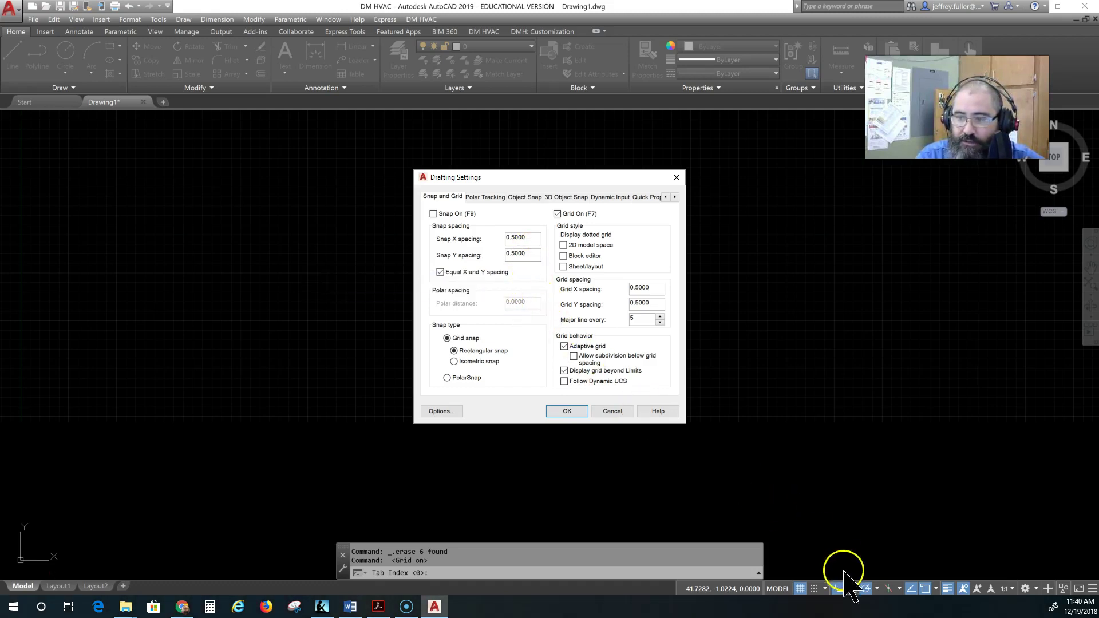
pyautogui.click(825, 588)
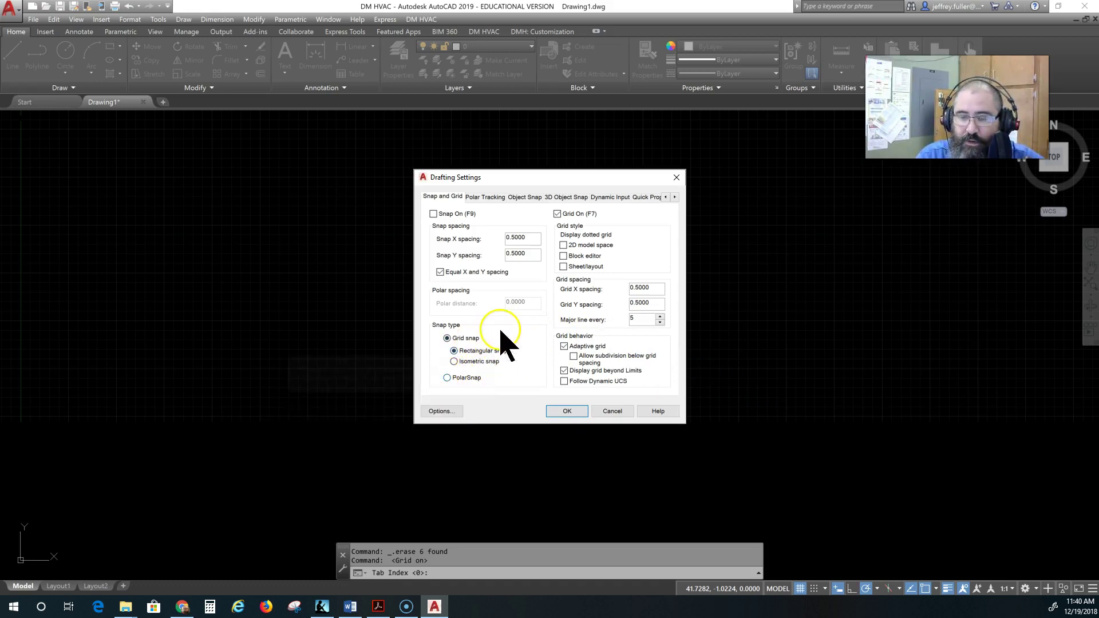
pyautogui.click(572, 412)
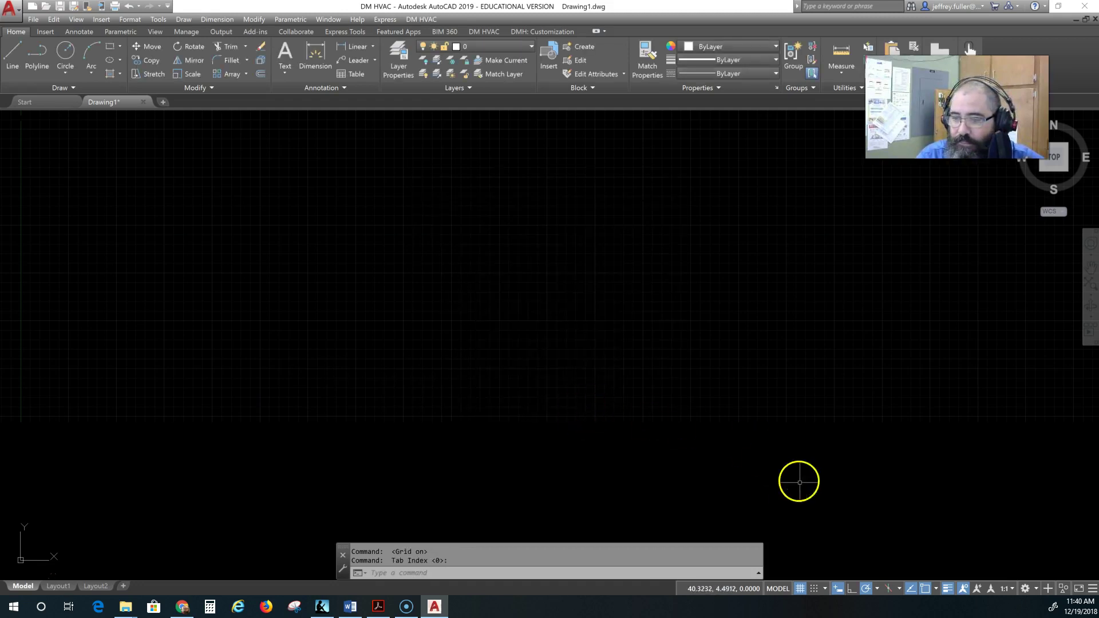
# Turn on grid snap and start a line at a grid point in the left part of the drawing area
pyautogui.click(815, 589)
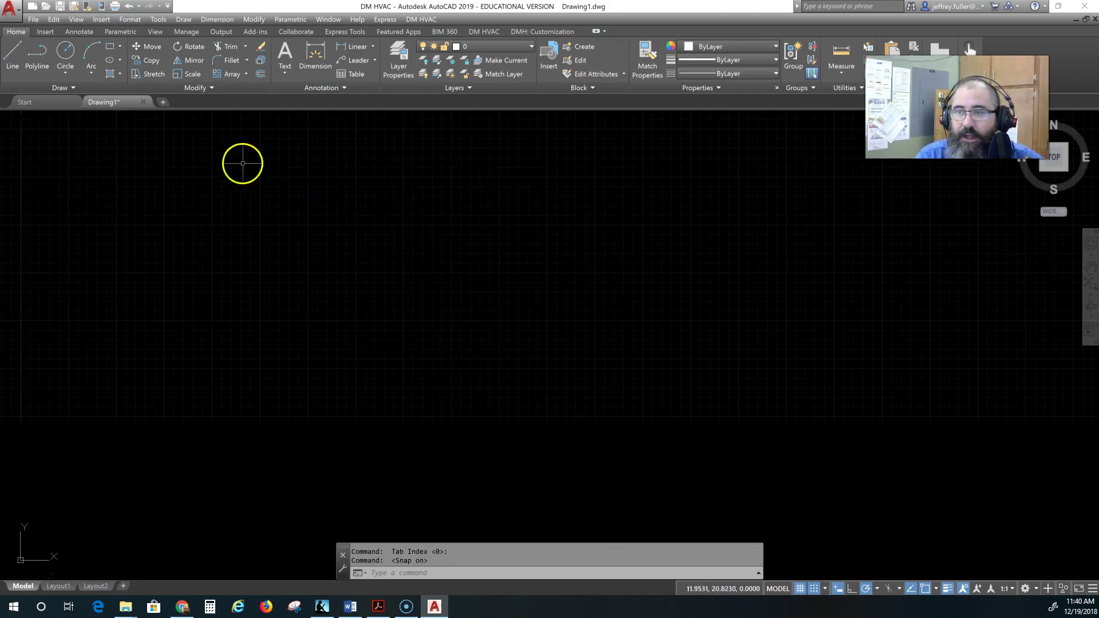
pyautogui.click(16, 49)
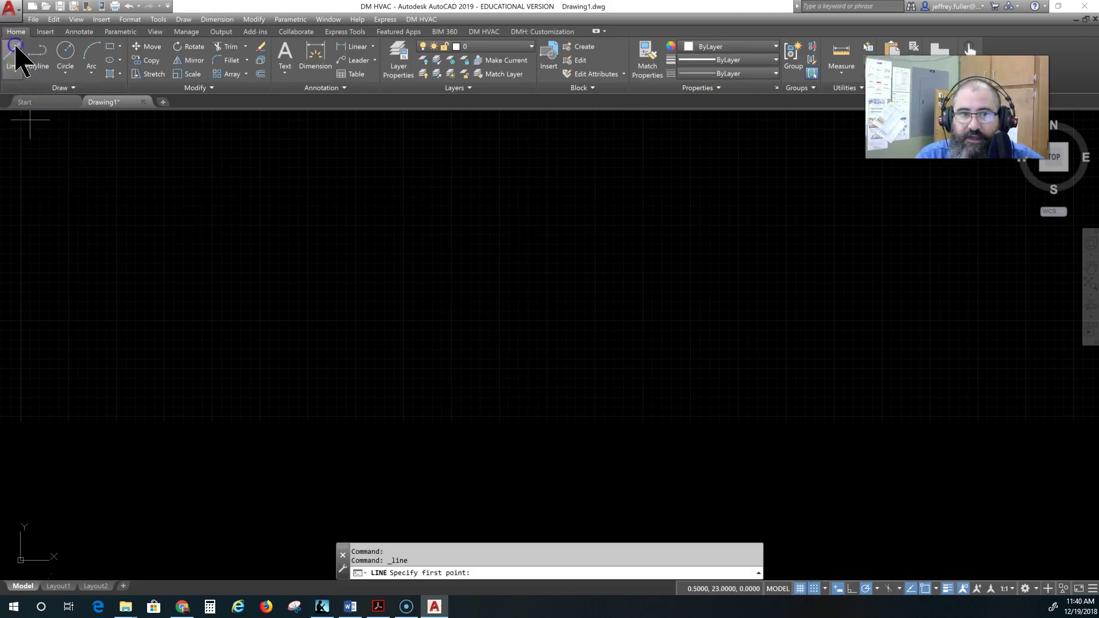
pyautogui.click(221, 296)
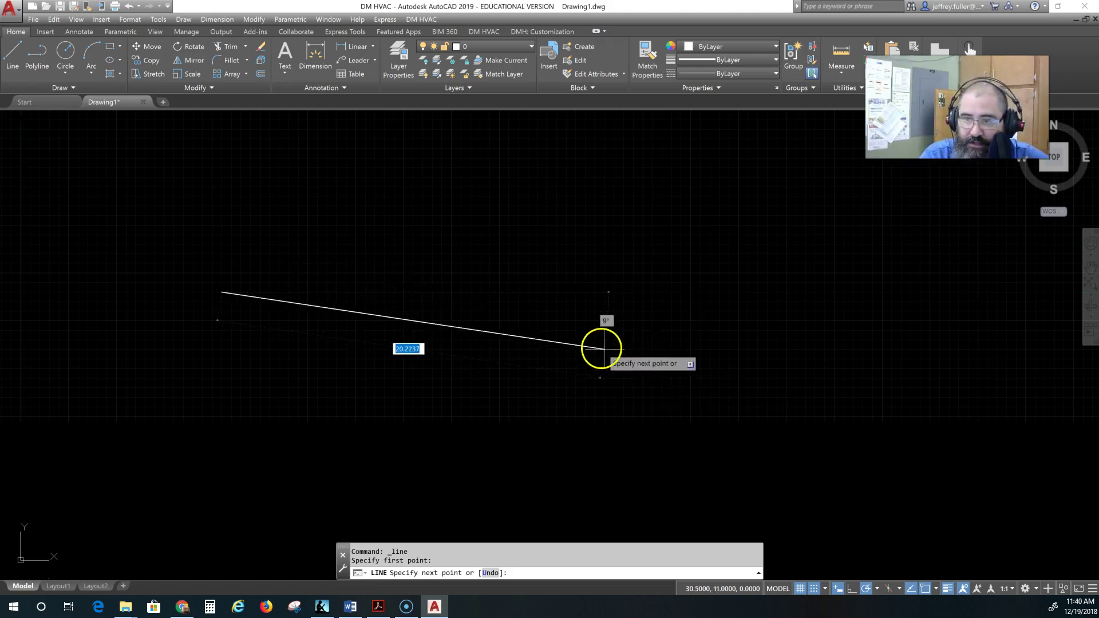
# Turn off both snap mode and the grid display while the line command stays active
pyautogui.click(813, 588)
pyautogui.click(801, 588)
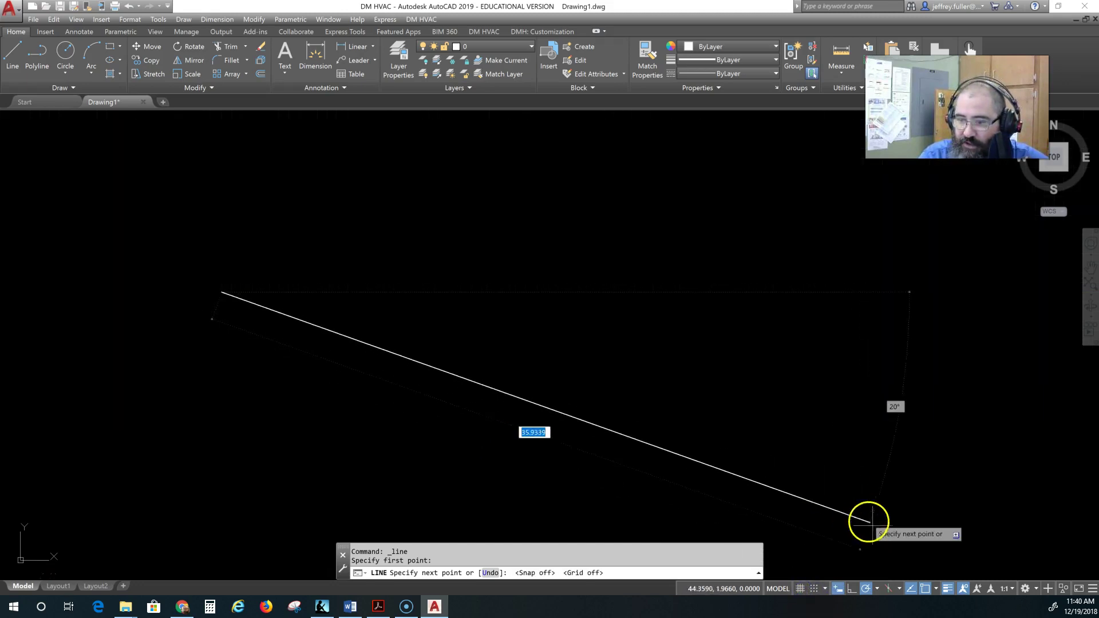
# Set the polar tracking angles to 15-degree increments and restore the 90-degree increments
pyautogui.click(879, 590)
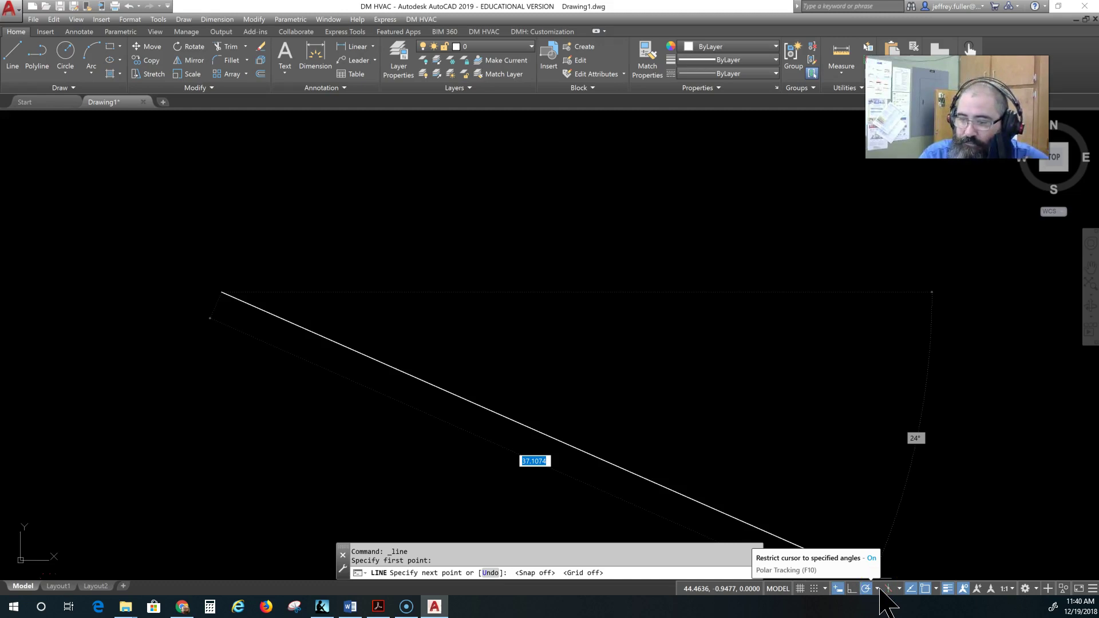
pyautogui.click(878, 589)
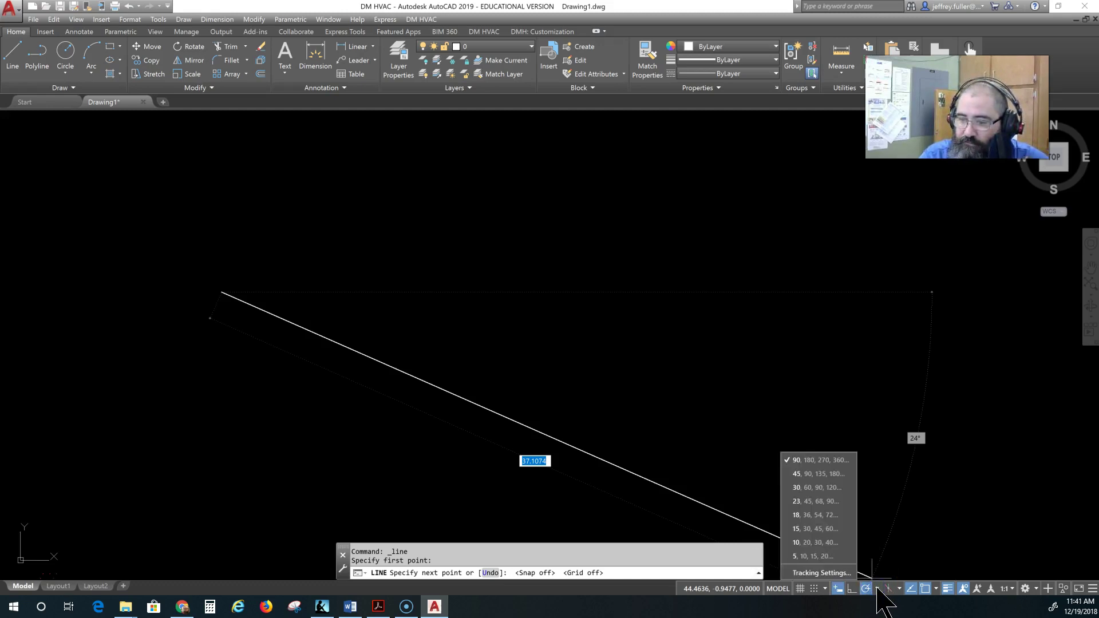
pyautogui.click(879, 590)
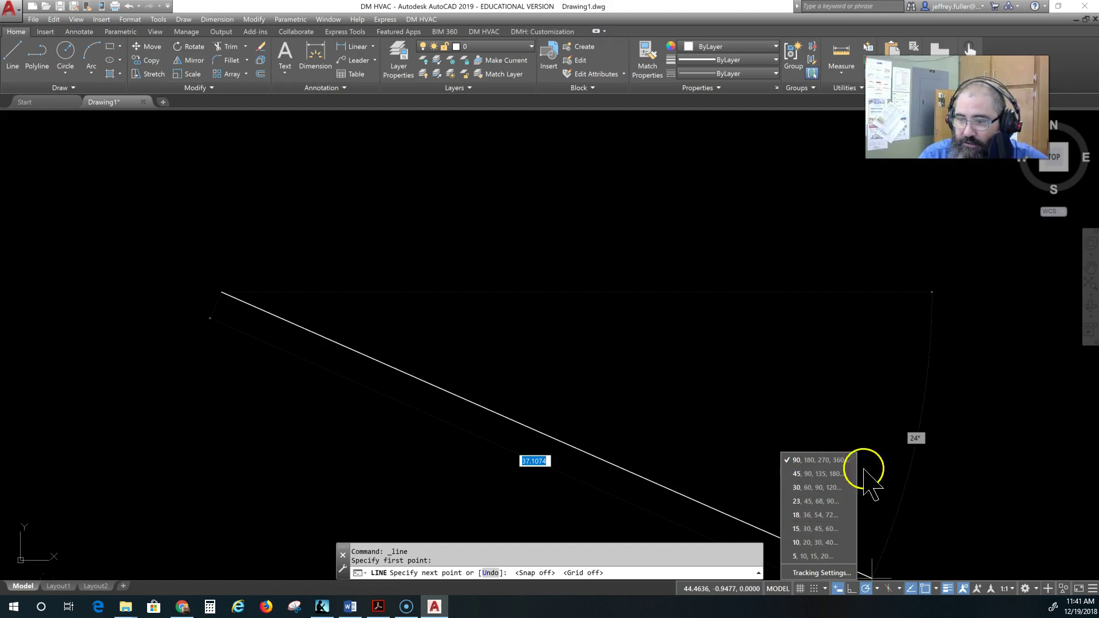
pyautogui.click(820, 528)
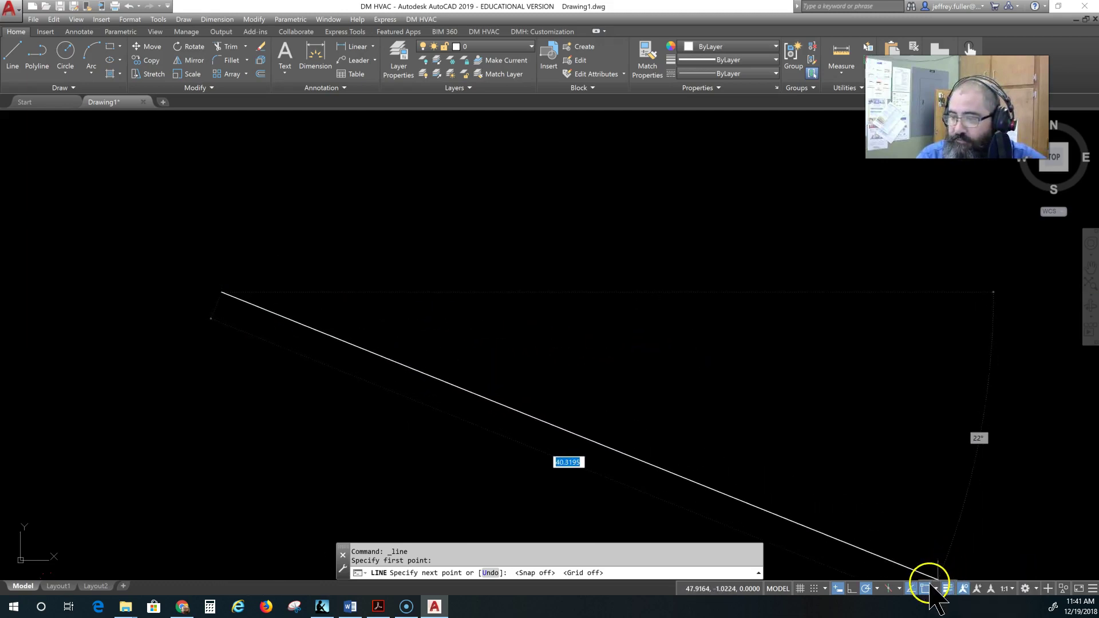
pyautogui.click(878, 588)
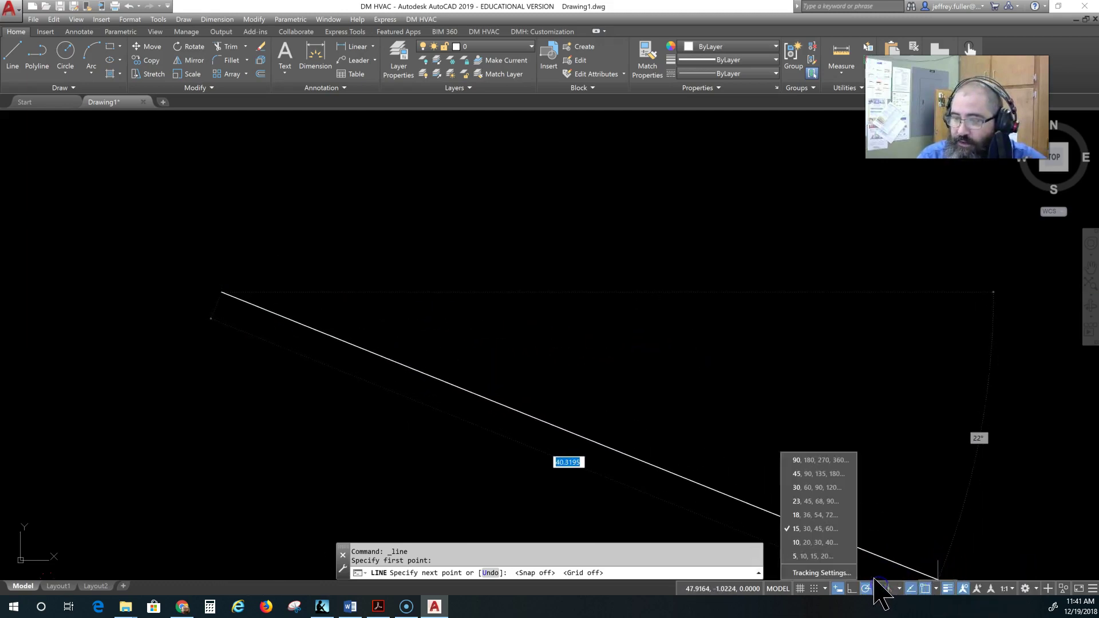
pyautogui.click(830, 461)
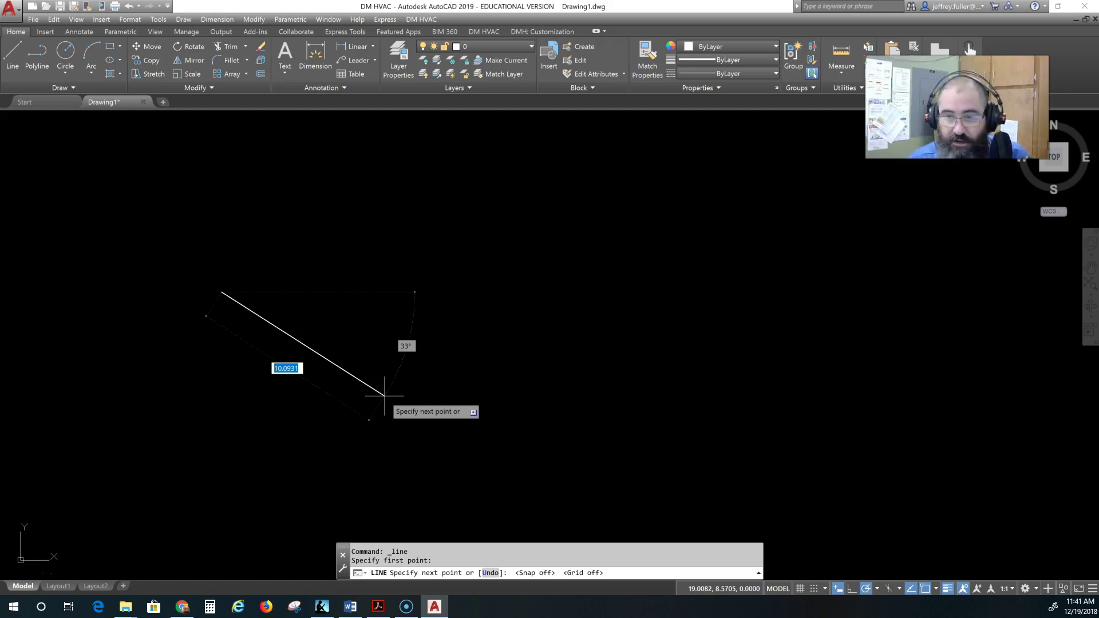
# Finish the line as a single downward diagonal about 10.1 units long at a 45-degree angle
pyautogui.press('Tab')
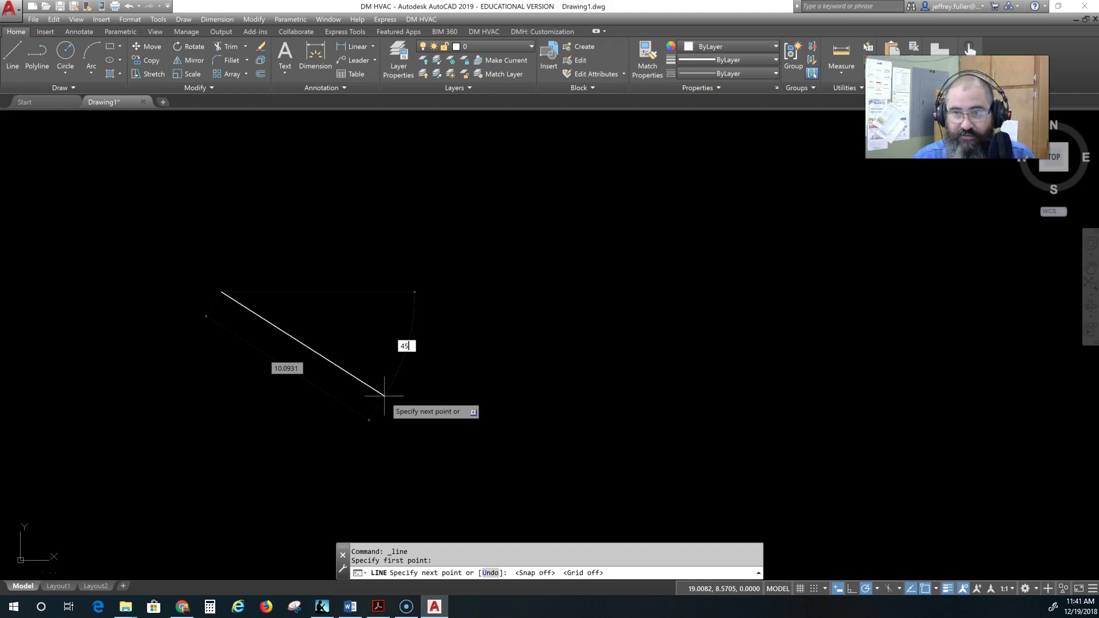
pyautogui.press('Return')
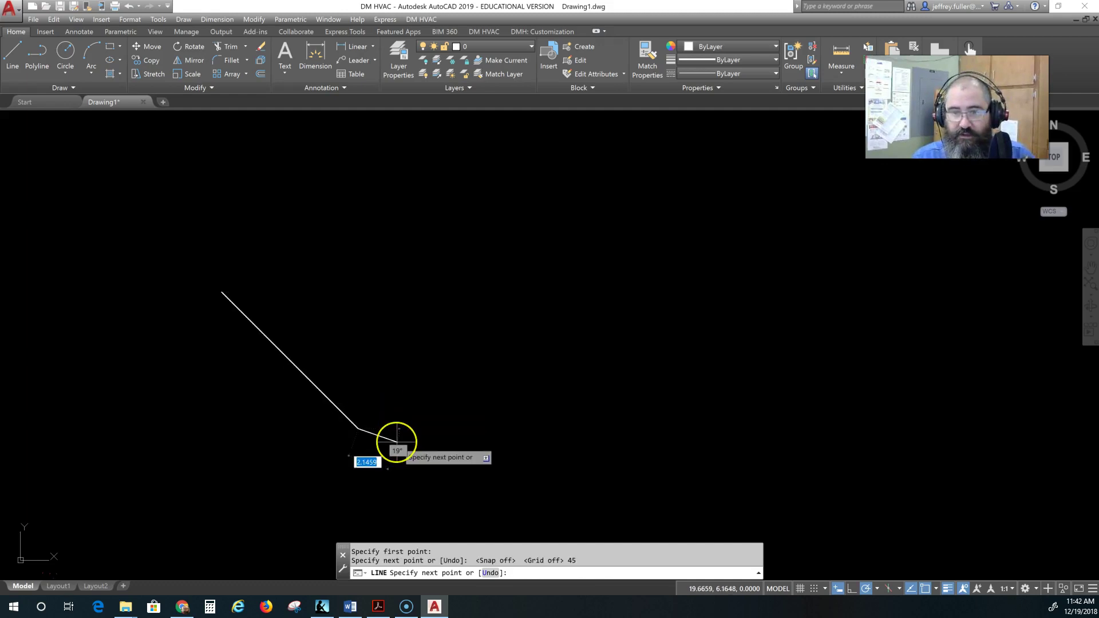
pyautogui.press('Escape')
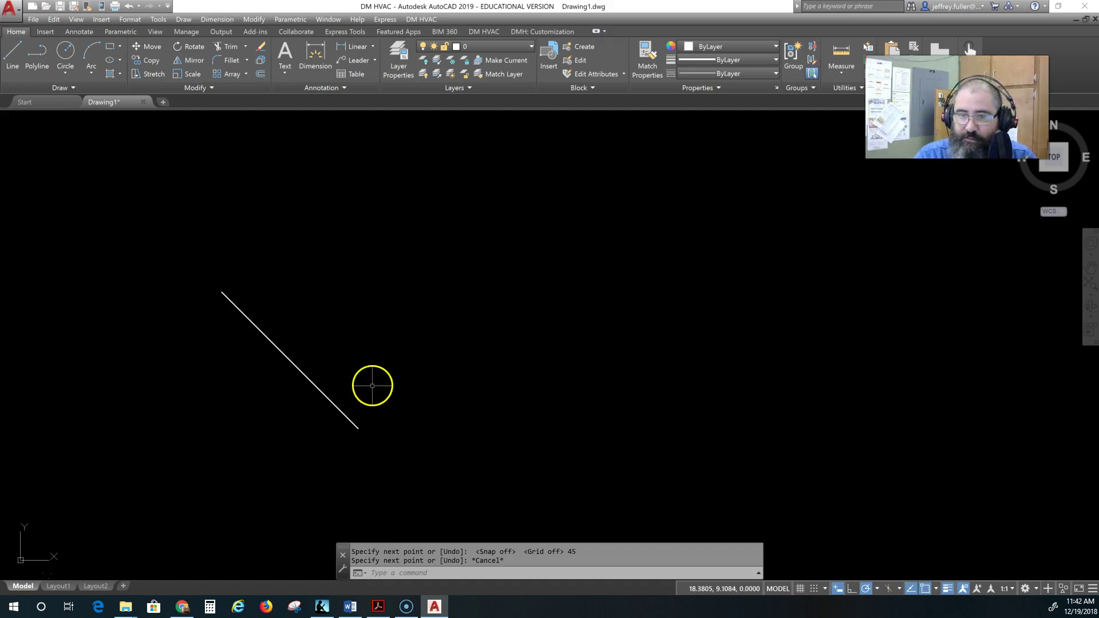
# From the diagonal's lower endpoint, draw a vertical line up about 7.1 units and a slanted line about 4.7 units down to the diagonal's midpoint level
pyautogui.click(12, 53)
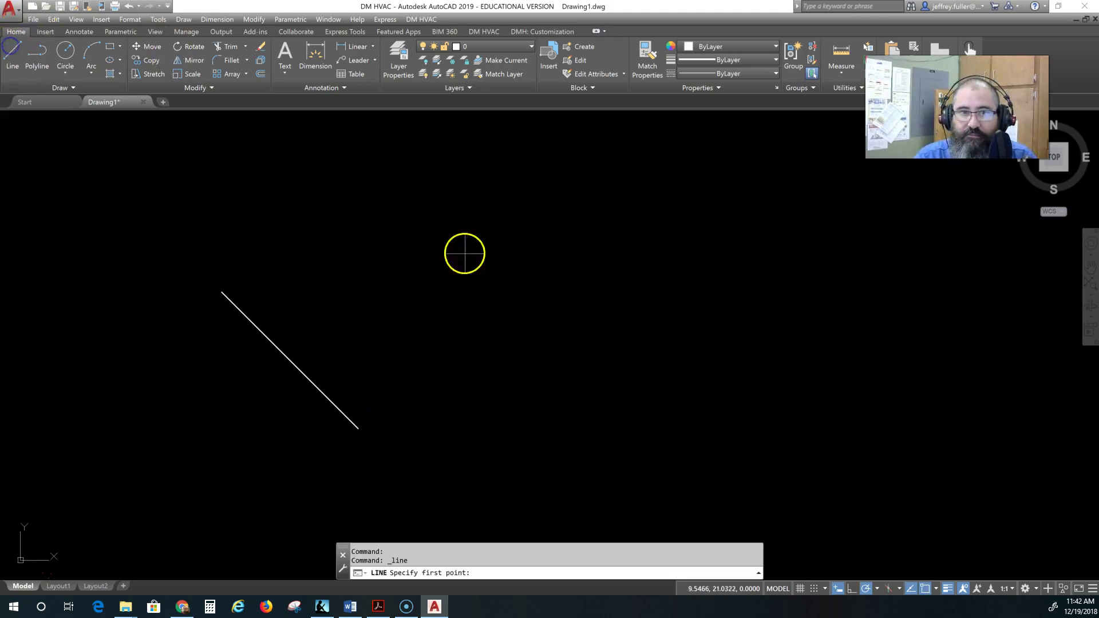
pyautogui.click(937, 588)
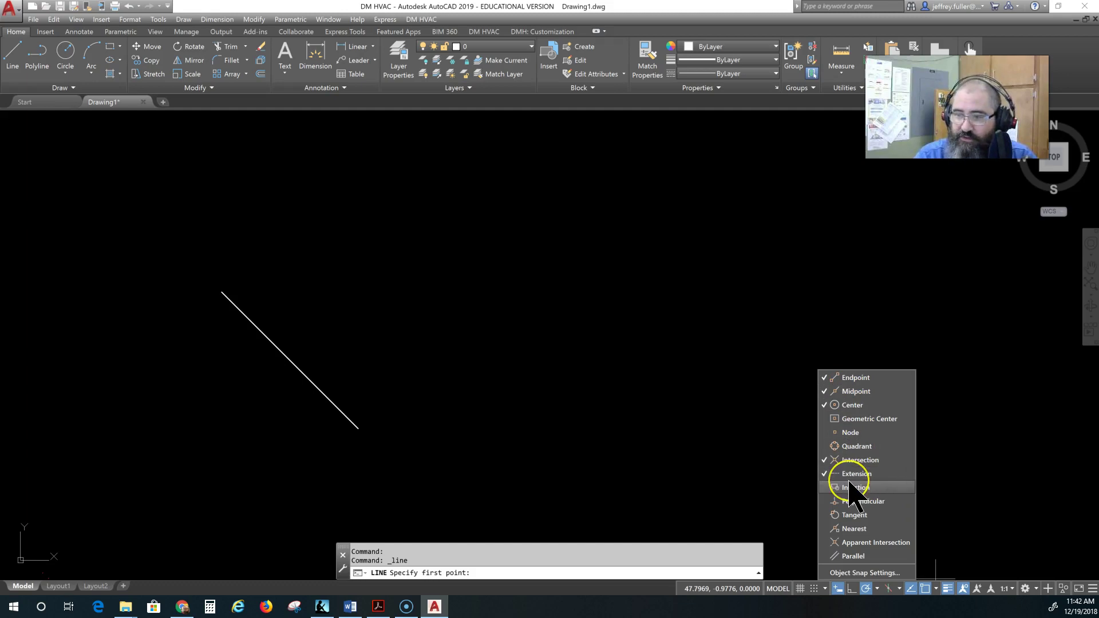
pyautogui.click(935, 460)
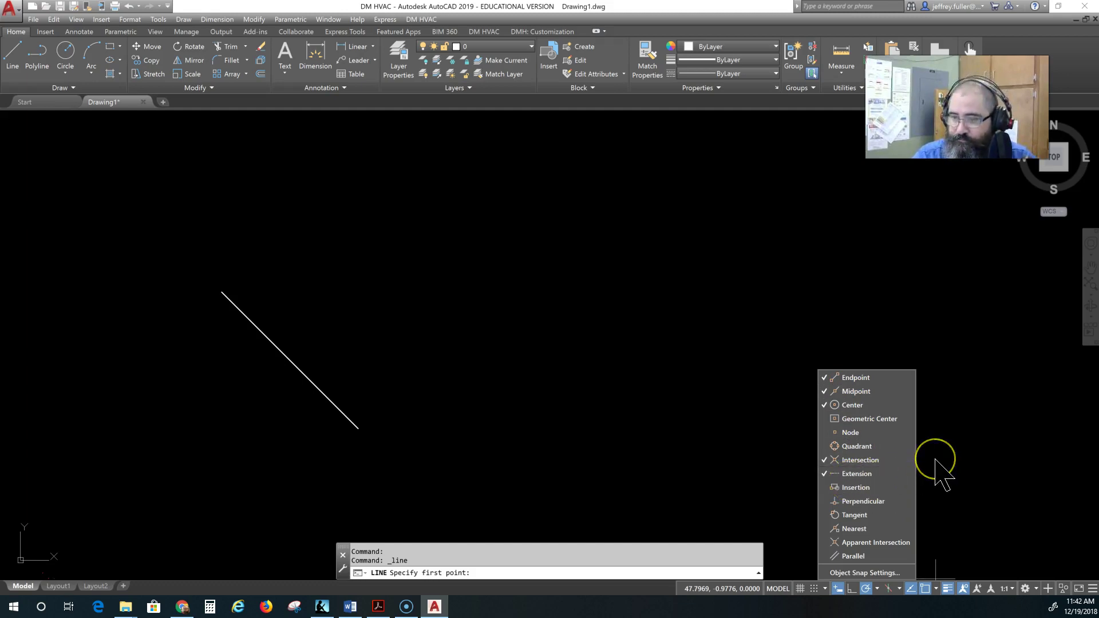
pyautogui.click(357, 428)
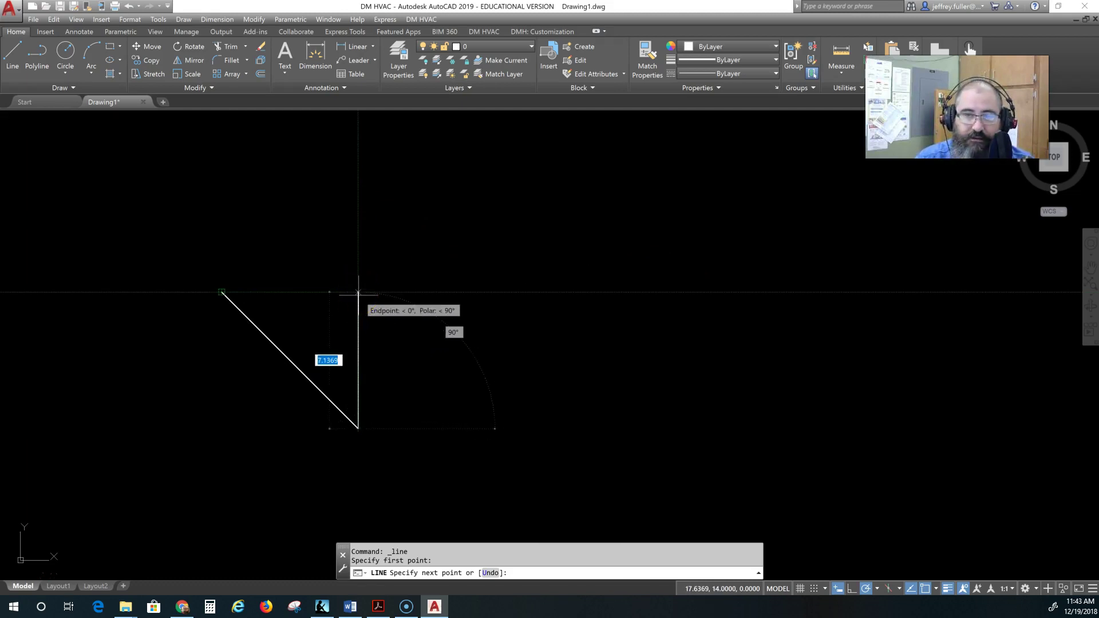
pyautogui.click(358, 292)
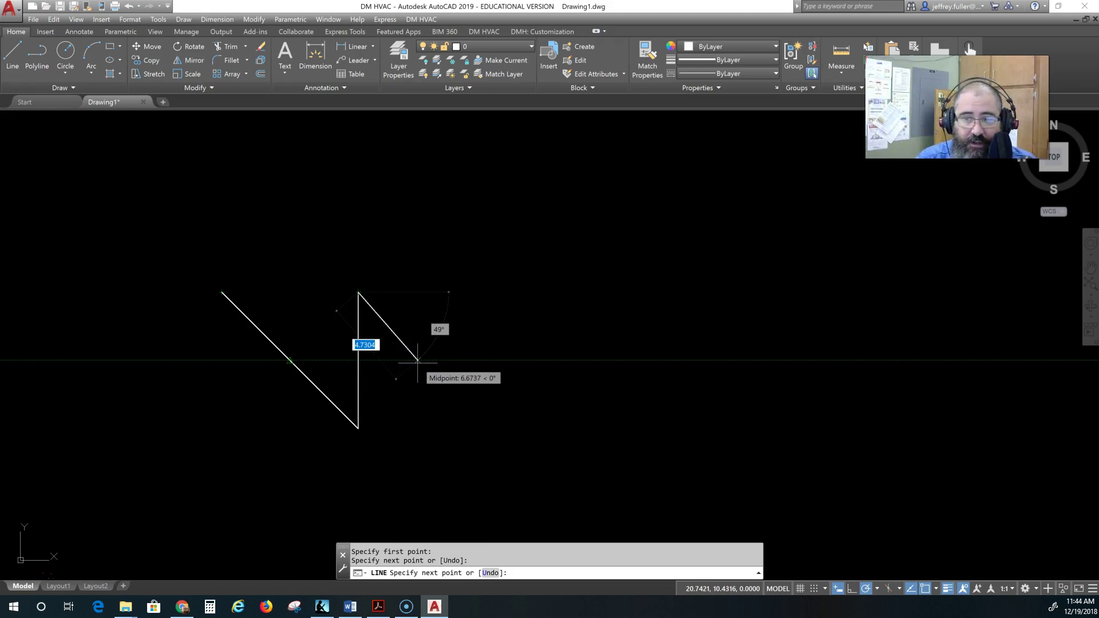
pyautogui.click(418, 361)
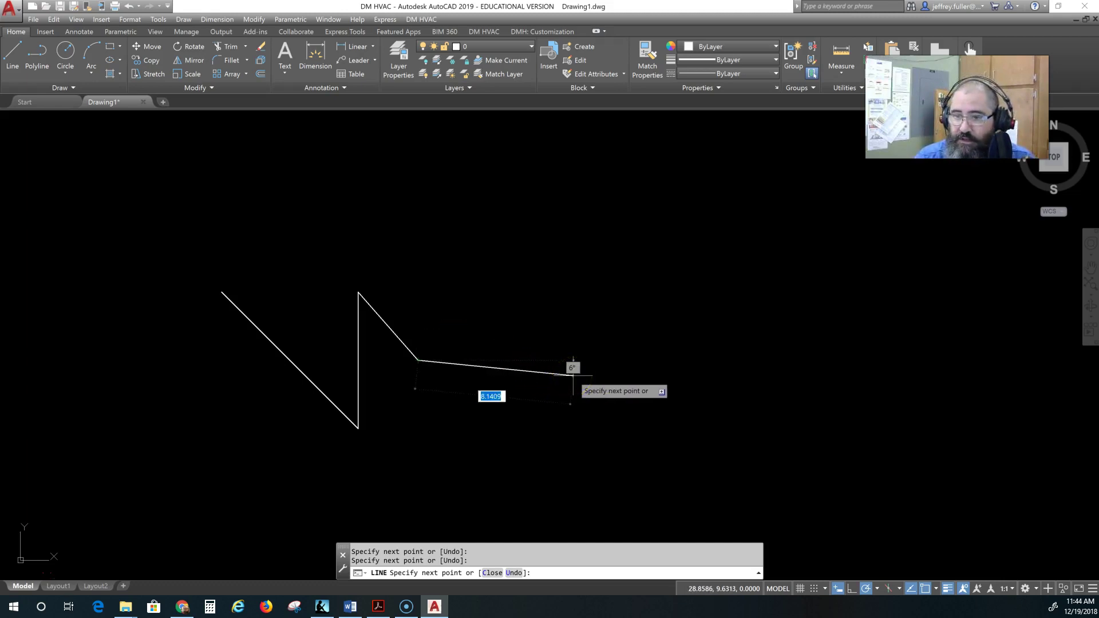
pyautogui.press('Escape')
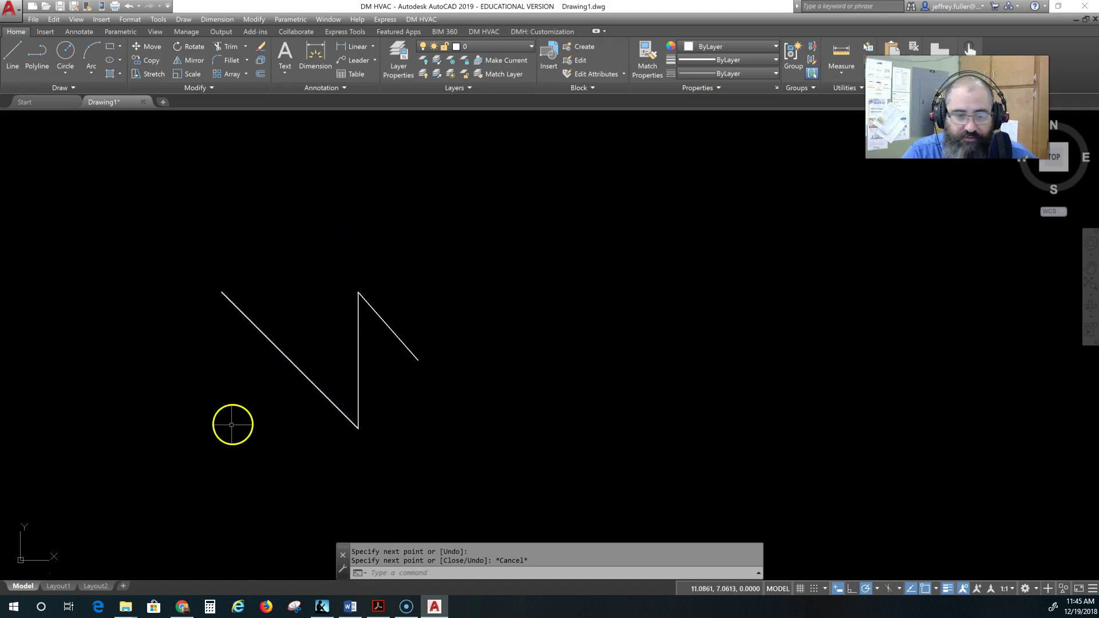
# Erase the three practice lines from the drawing
pyautogui.scroll(-2, 133, 413)
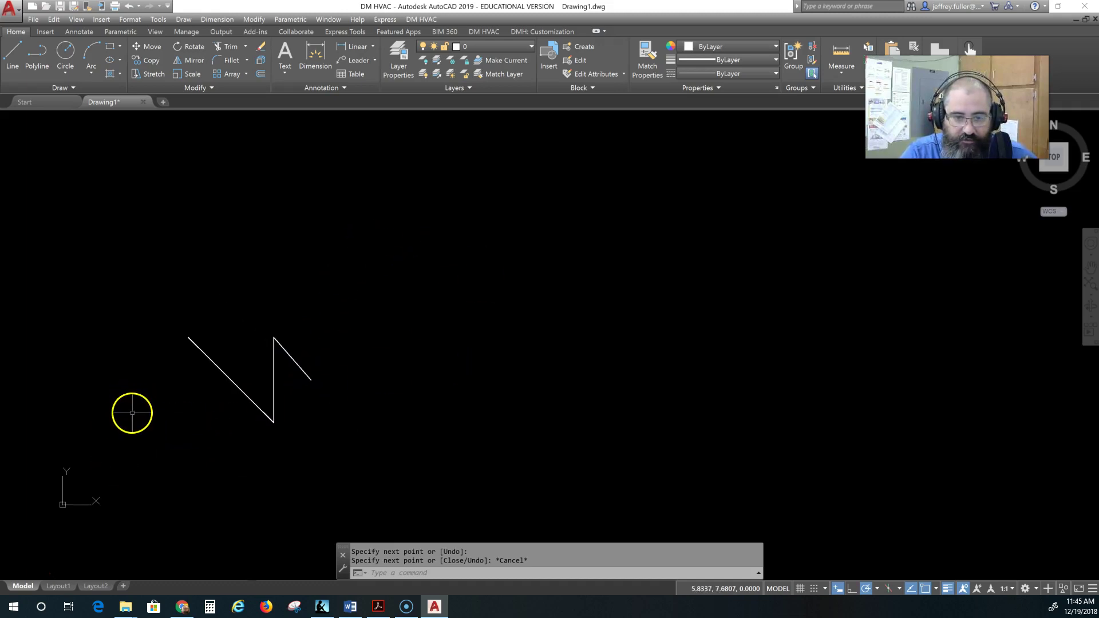
pyautogui.scroll(-4, 133, 413)
pyautogui.moveTo(130, 413); pyautogui.dragTo(328, 414, button='middle')
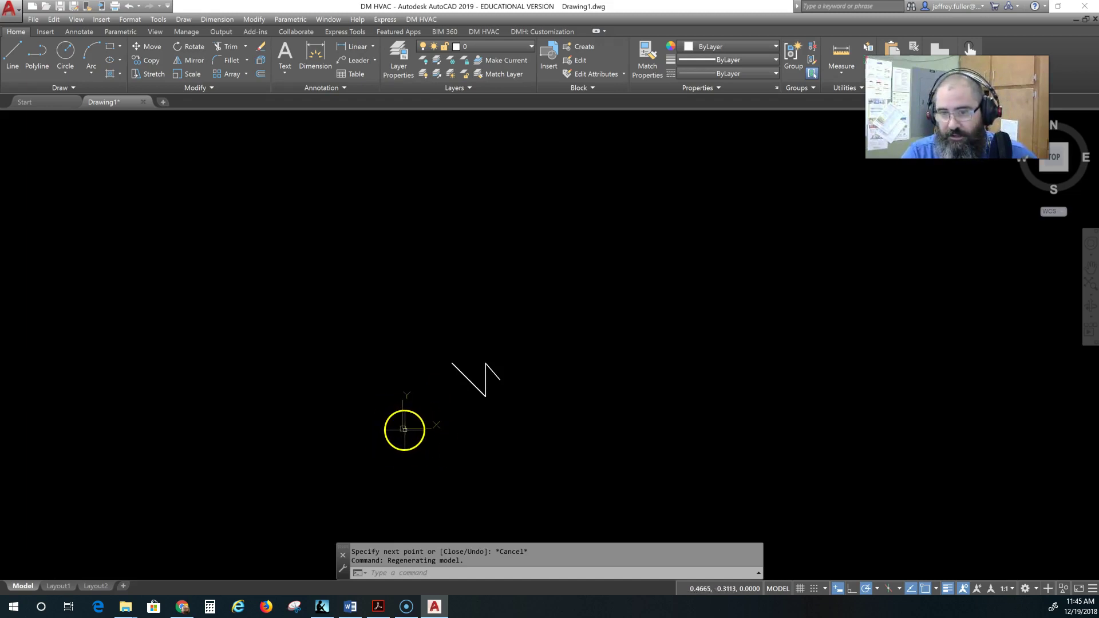
pyautogui.scroll(-4, 310, 394)
pyautogui.scroll(6, 309, 394)
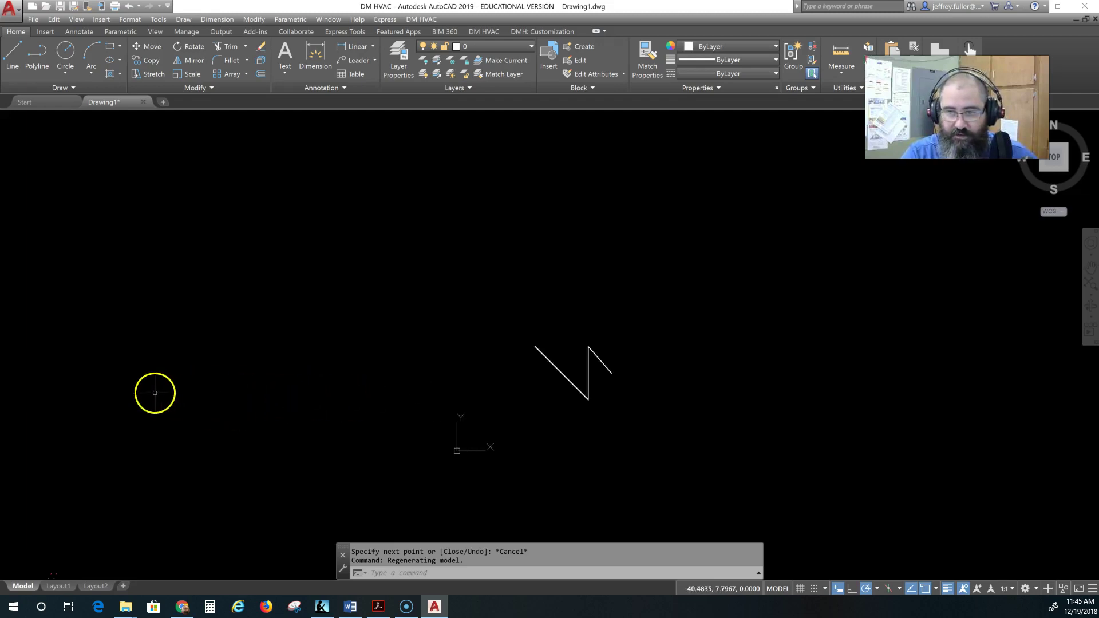
pyautogui.click(670, 312)
pyautogui.click(495, 407)
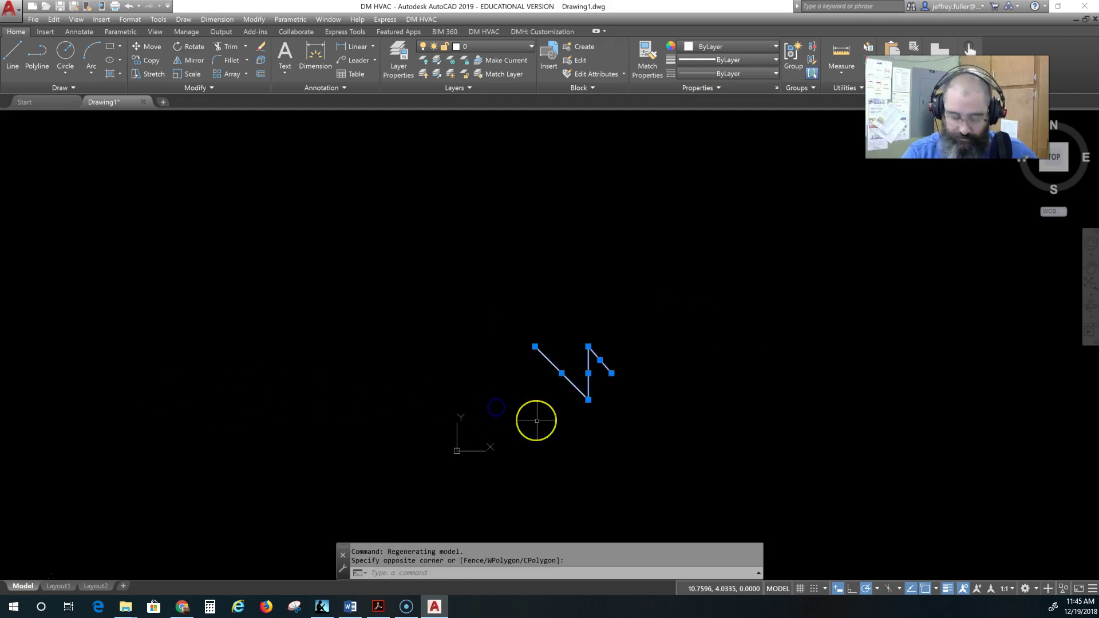
pyautogui.press('Delete')
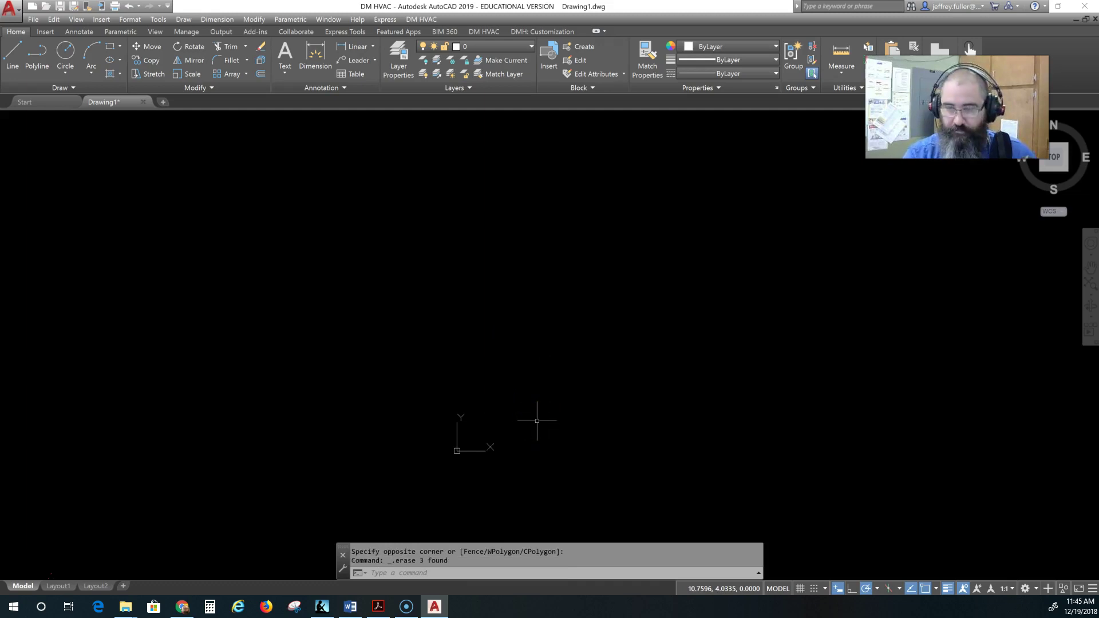
pyautogui.click(12, 50)
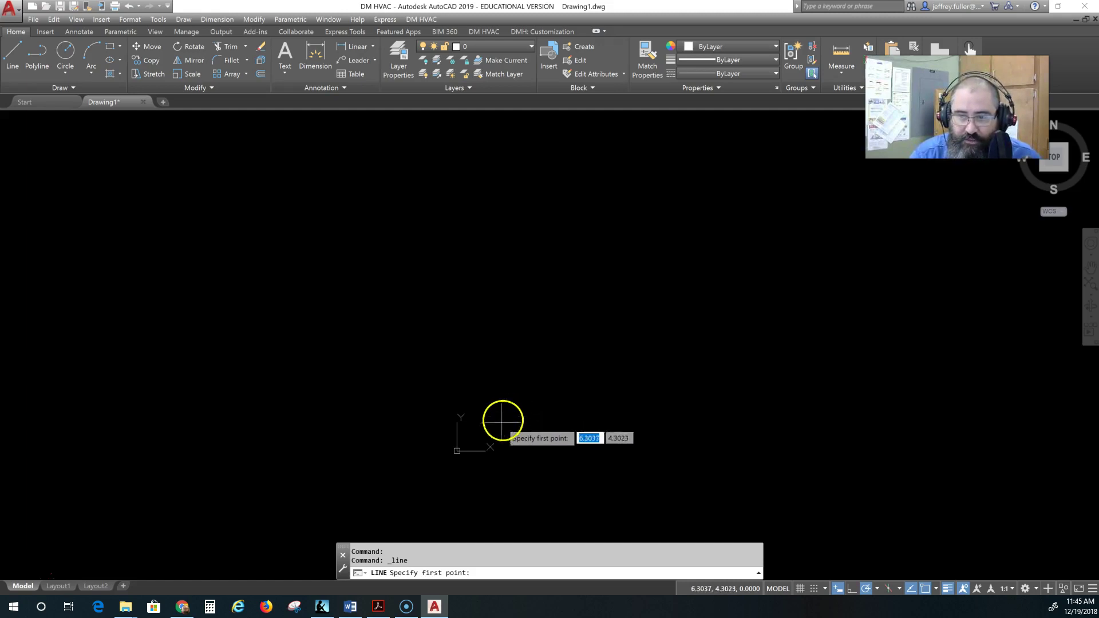
pyautogui.click(532, 408)
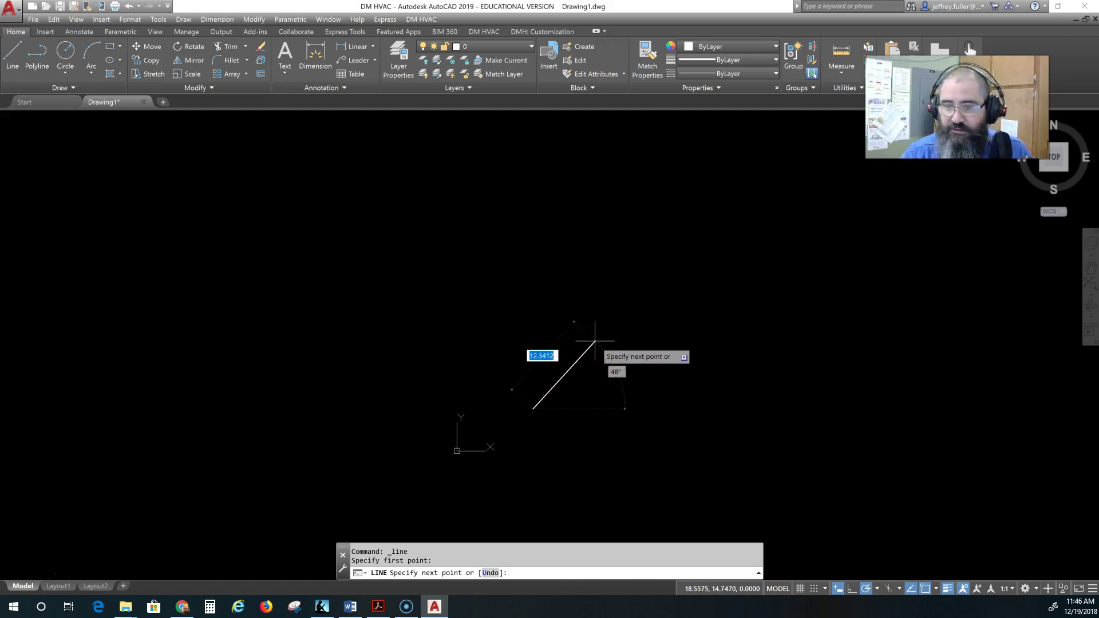
pyautogui.press('Escape')
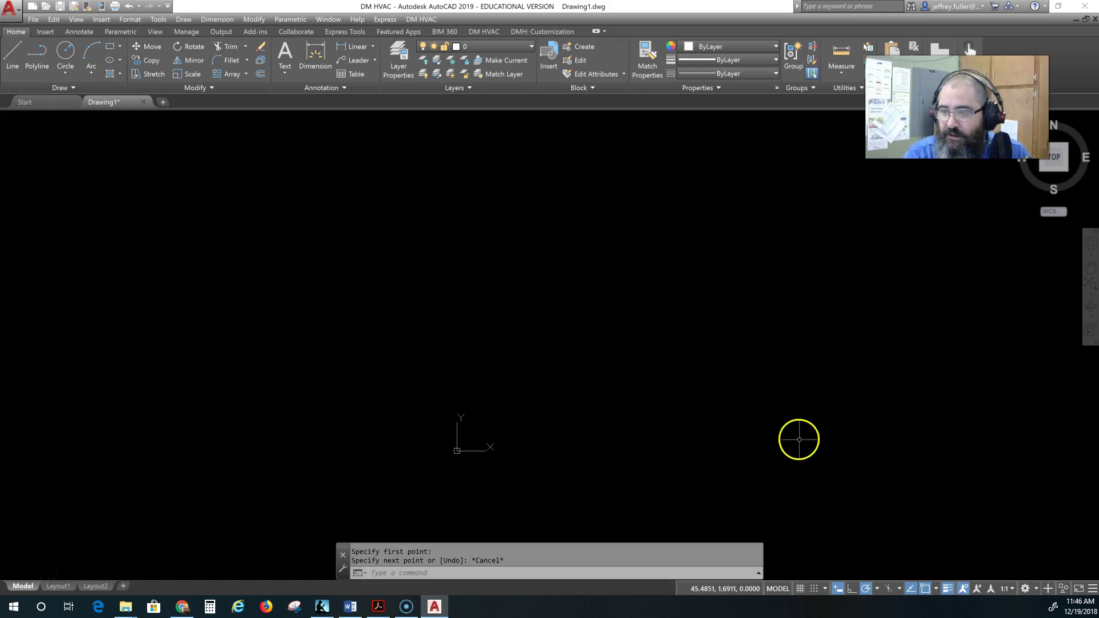
# Turn off dynamic input and draw a line from a free point just up and right of the origin to absolute coordinates 12,15
pyautogui.click(838, 589)
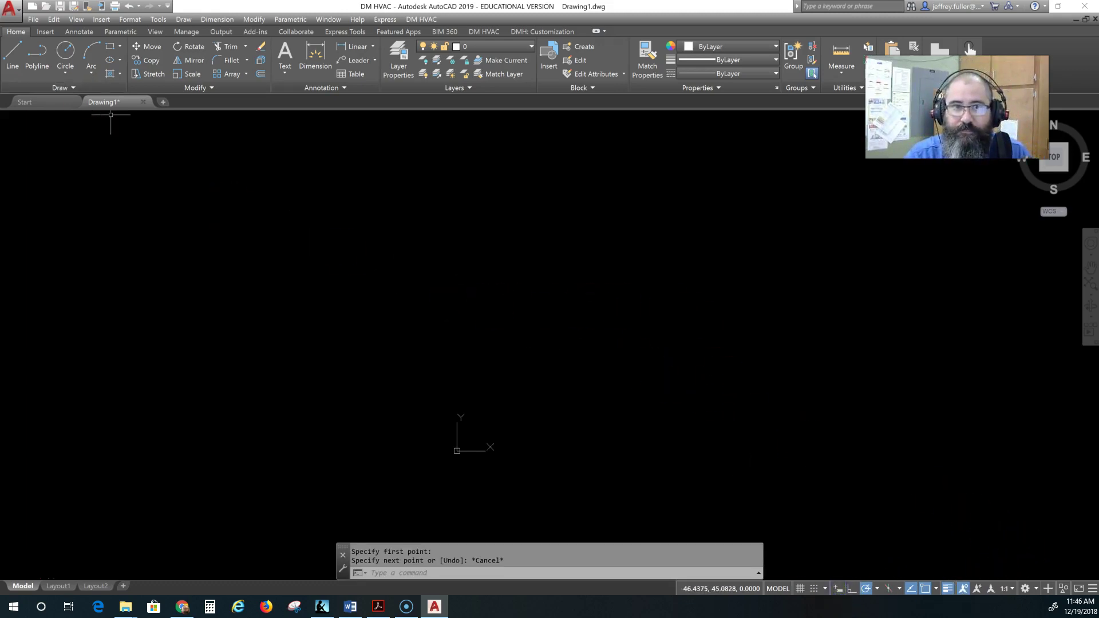
pyautogui.click(15, 57)
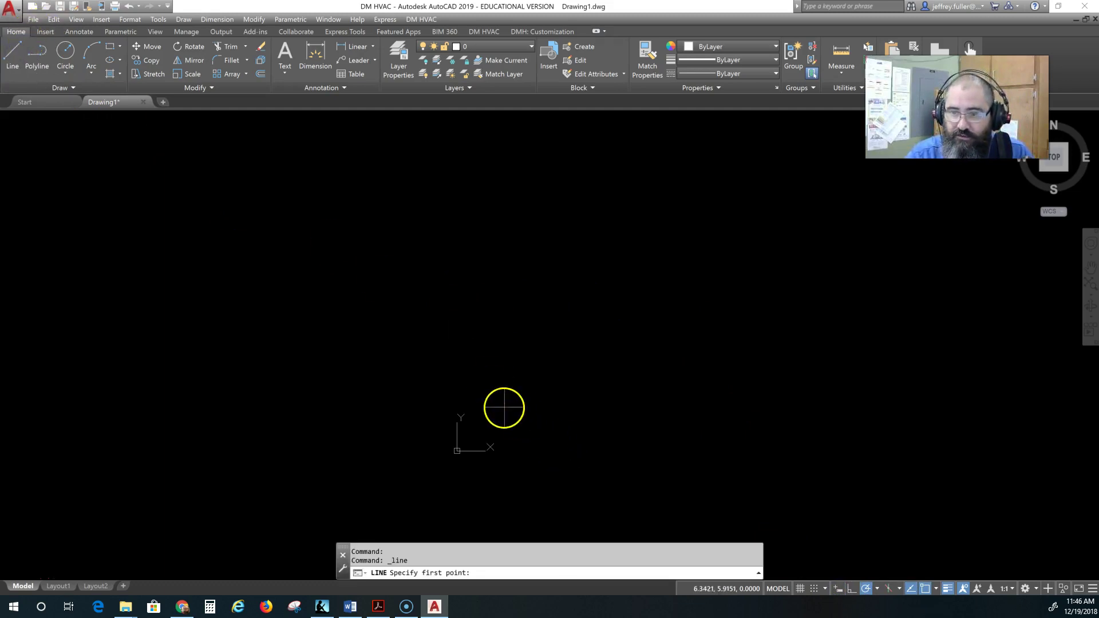
pyautogui.click(489, 422)
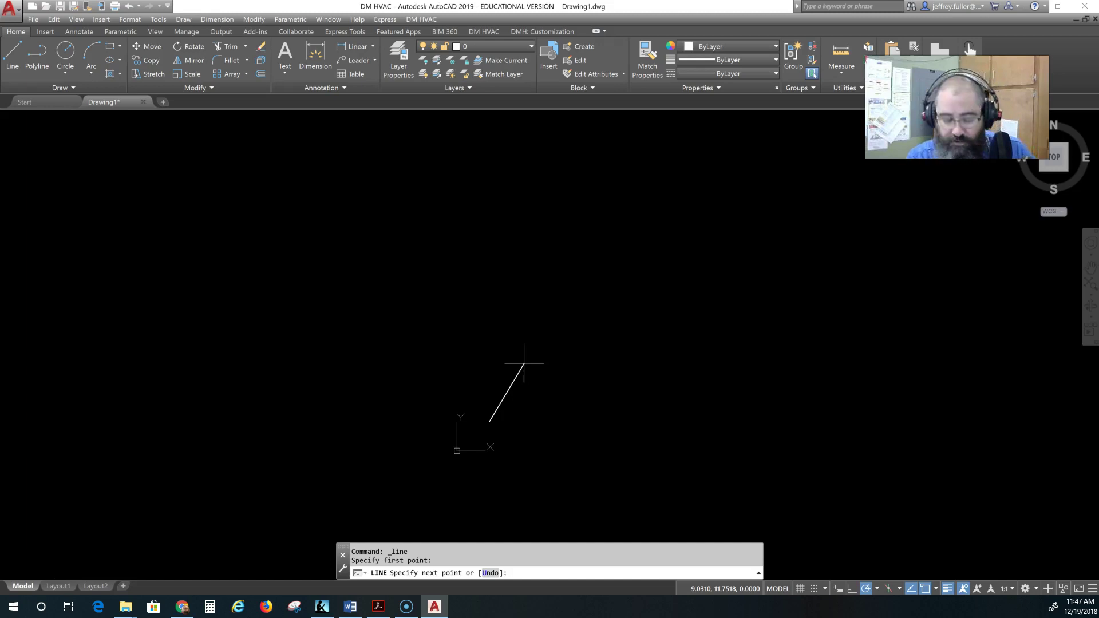
pyautogui.write('12,')
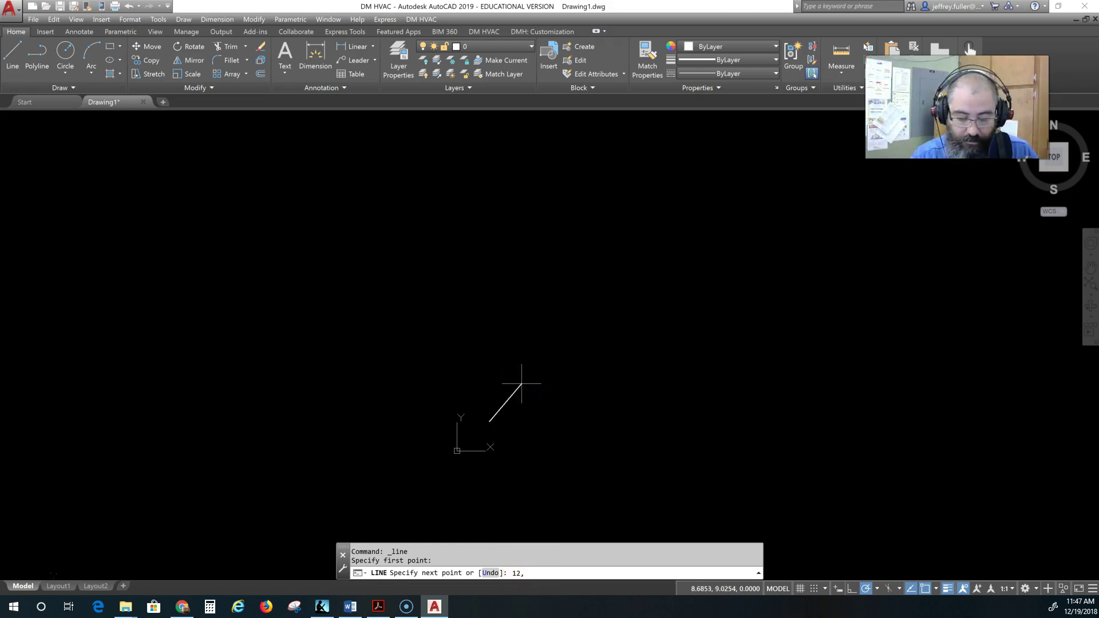
pyautogui.write('15')
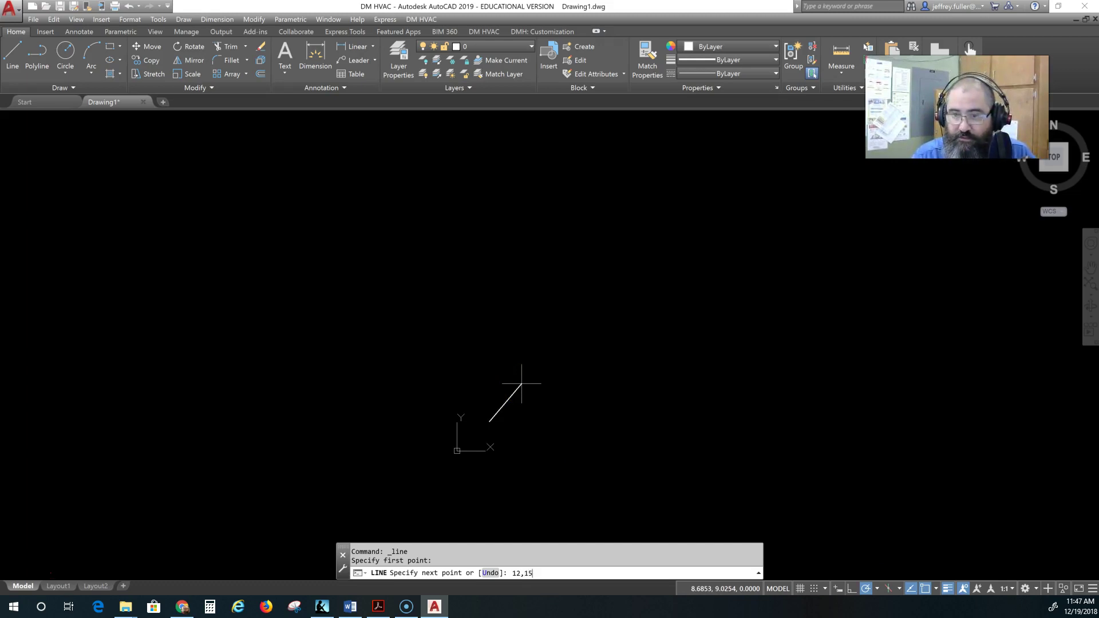
pyautogui.press('Return')
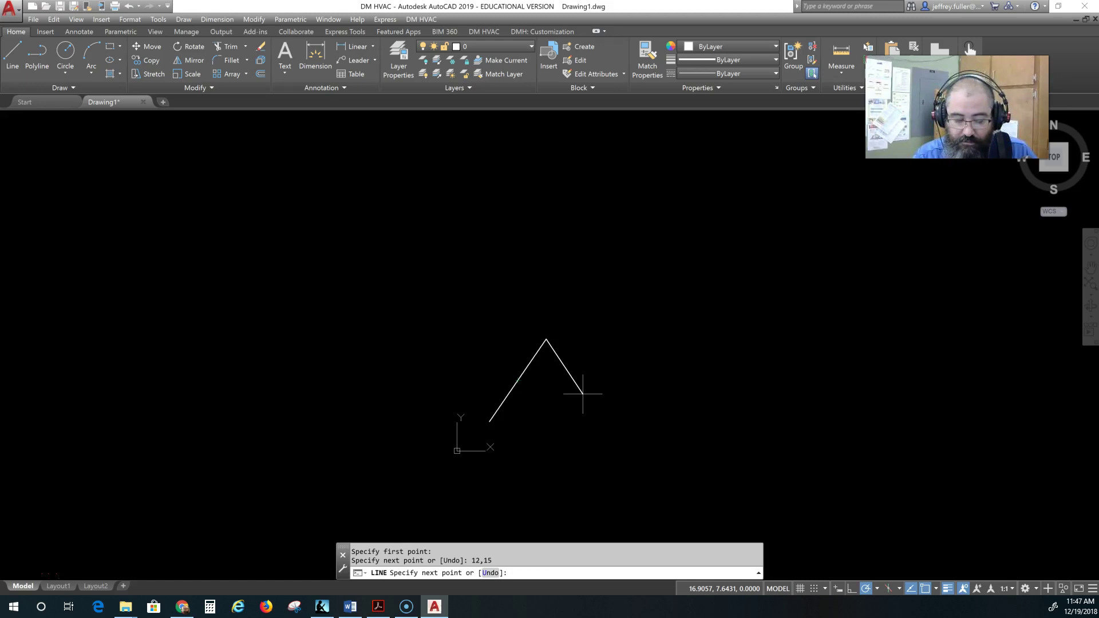
# Continue the line to absolute coordinates 20,13 and turn dynamic input back on with the line command still active
pyautogui.write('20')
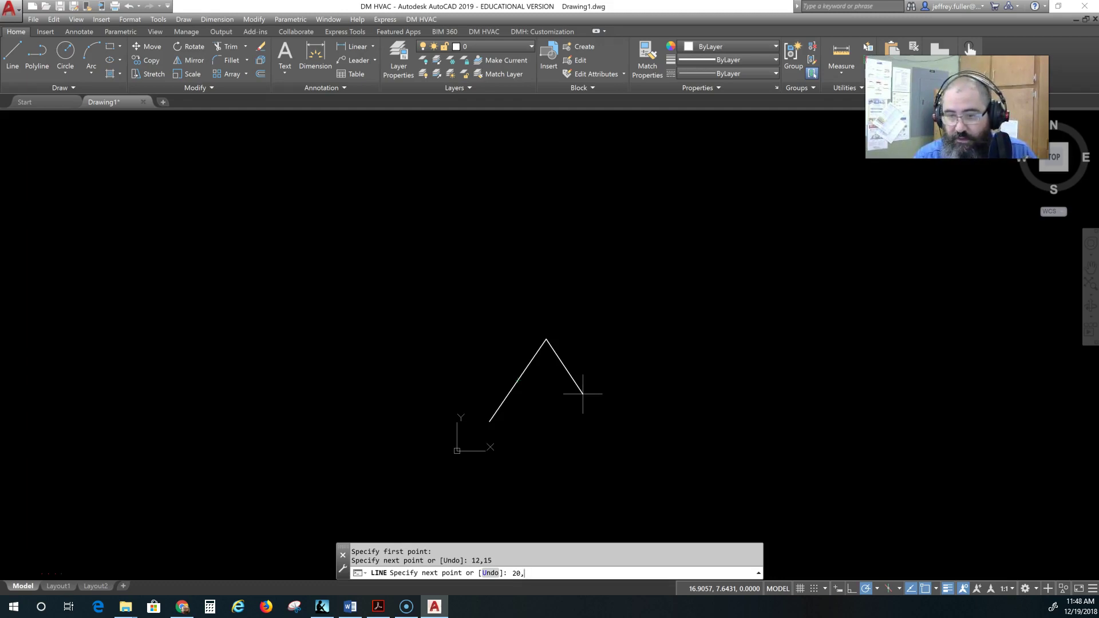
pyautogui.write(',13')
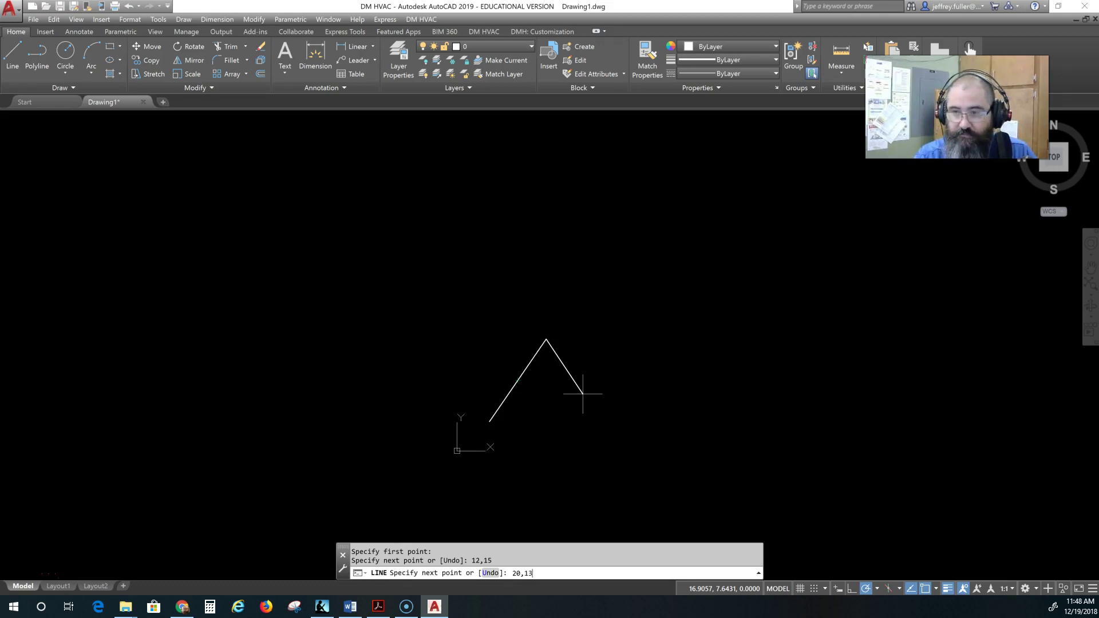
pyautogui.press('Return')
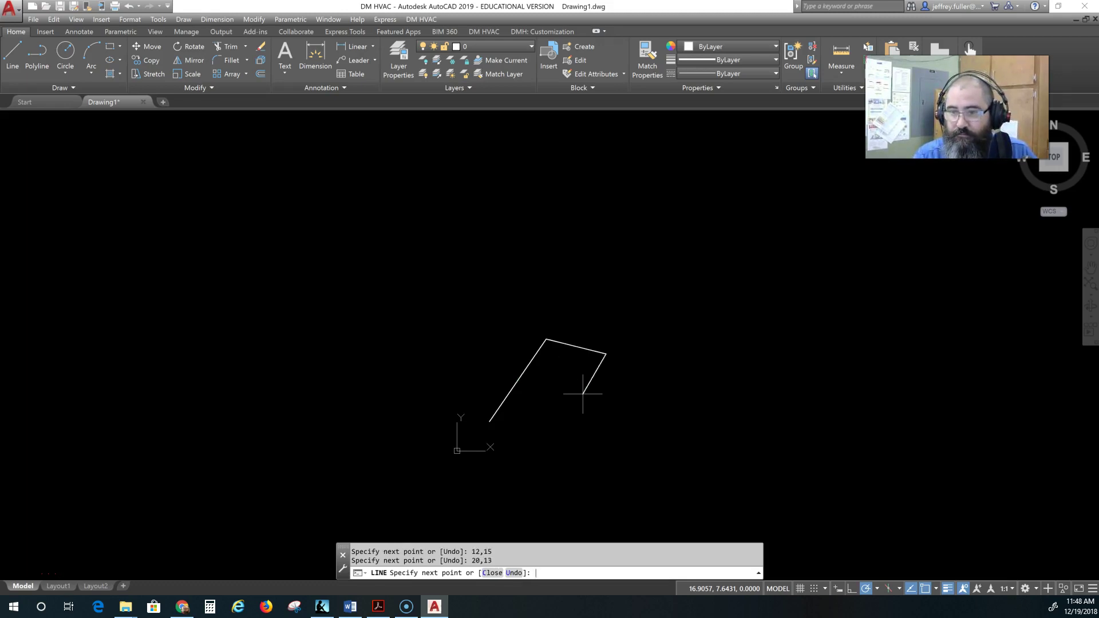
pyautogui.scroll(2, 585, 389)
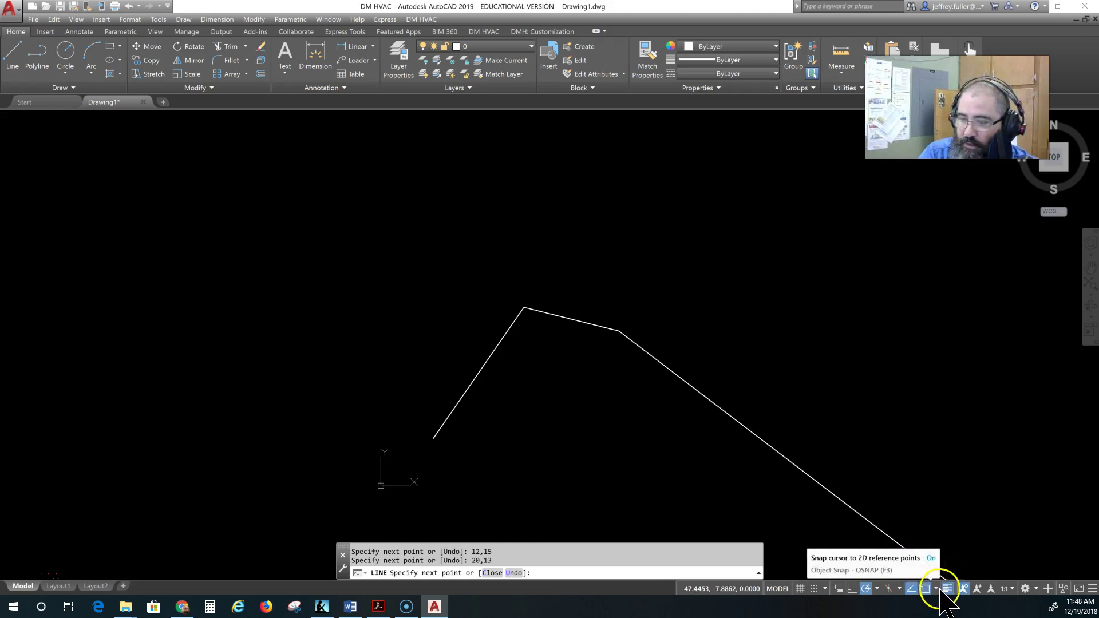
pyautogui.click(838, 591)
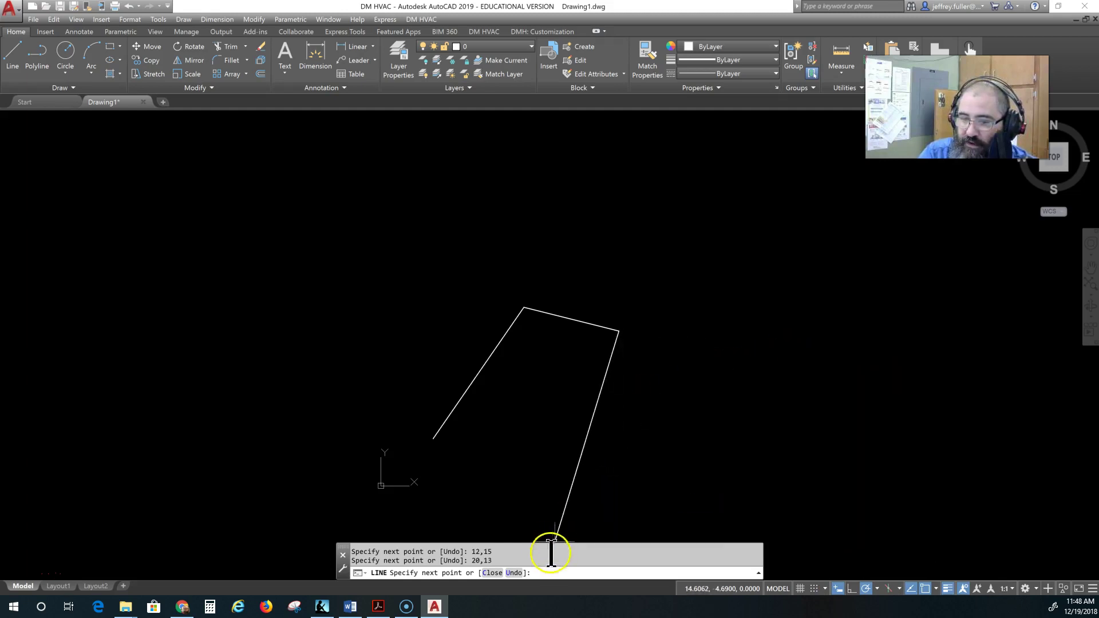